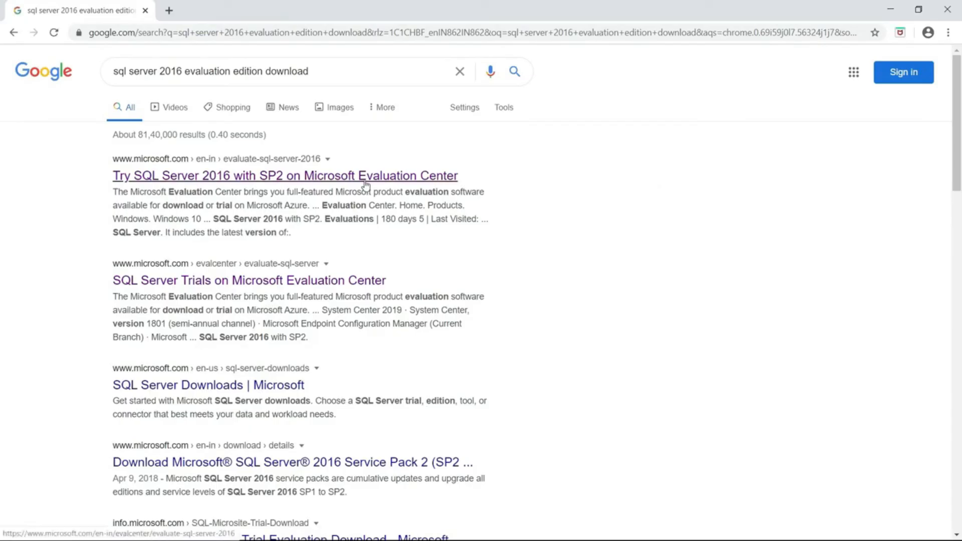
- Open the SQL Server 2016 with SP2 page on Microsoft Evaluation Center and start its evaluation with the EXE file type
left_click(365, 183)
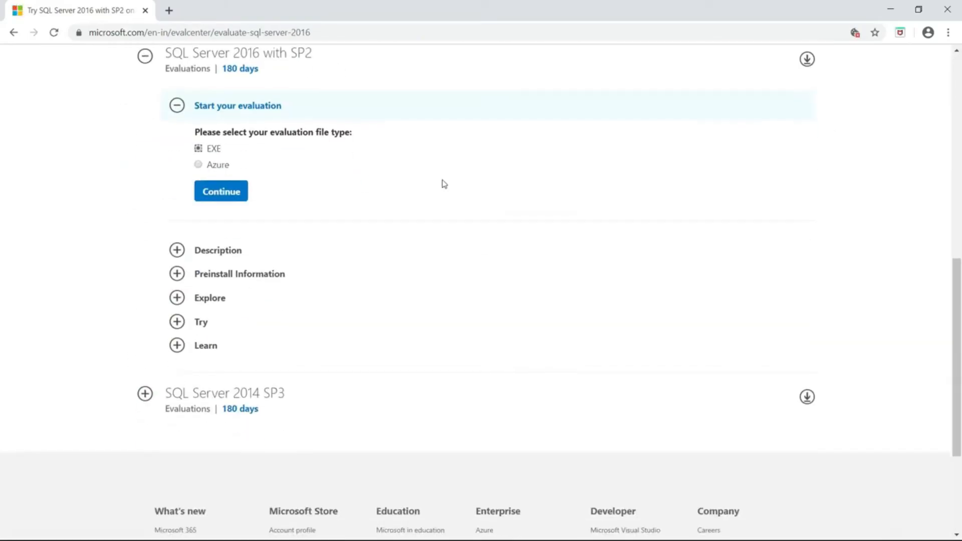
left_click(148, 60)
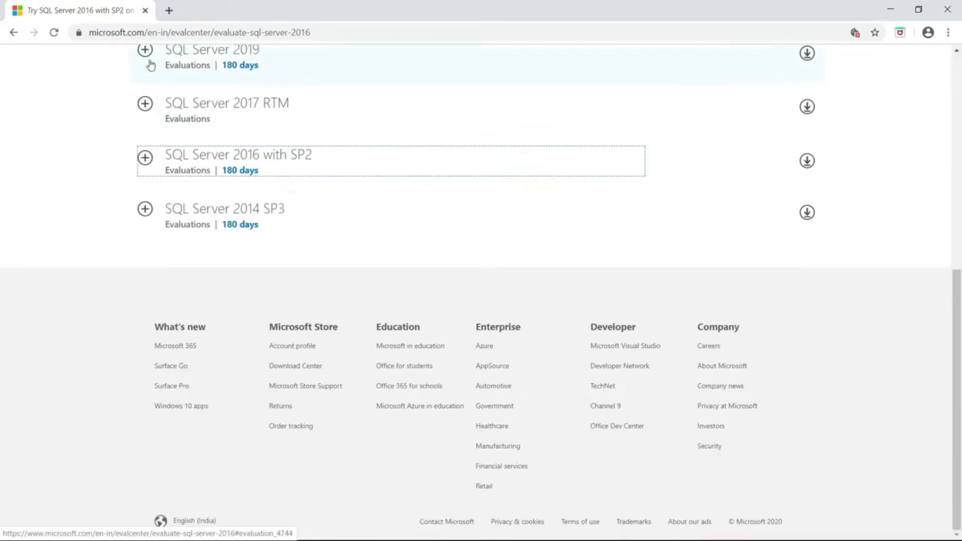
scroll(309, 246, "up", 3)
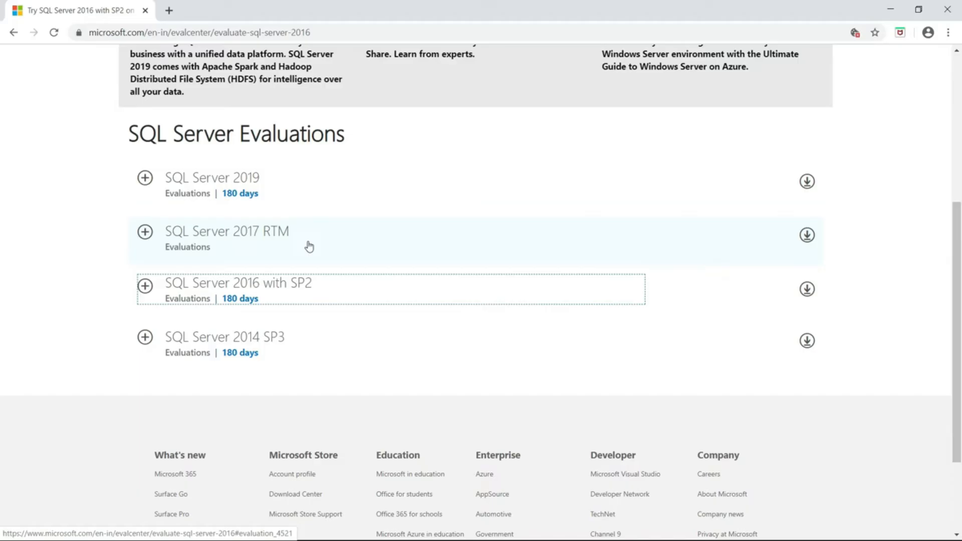
left_click(147, 293)
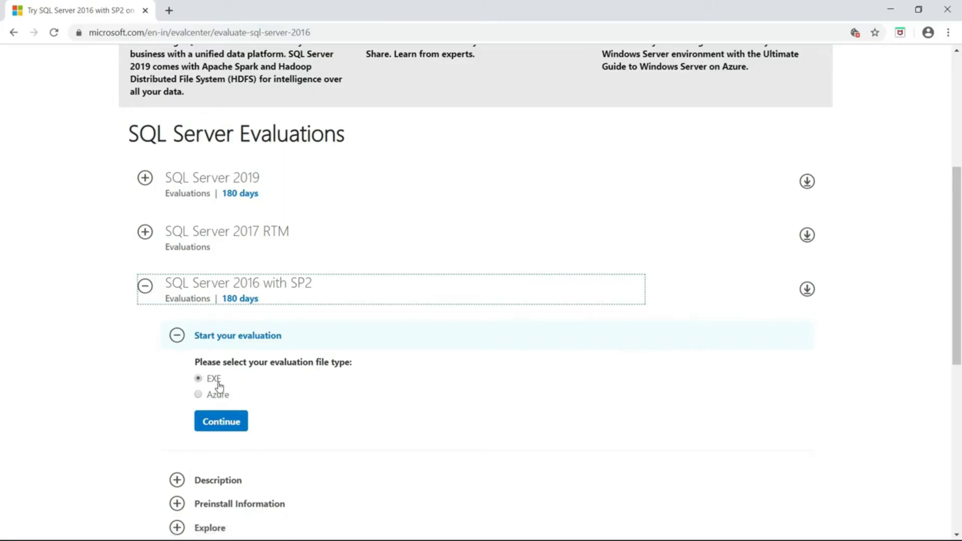
left_click(221, 422)
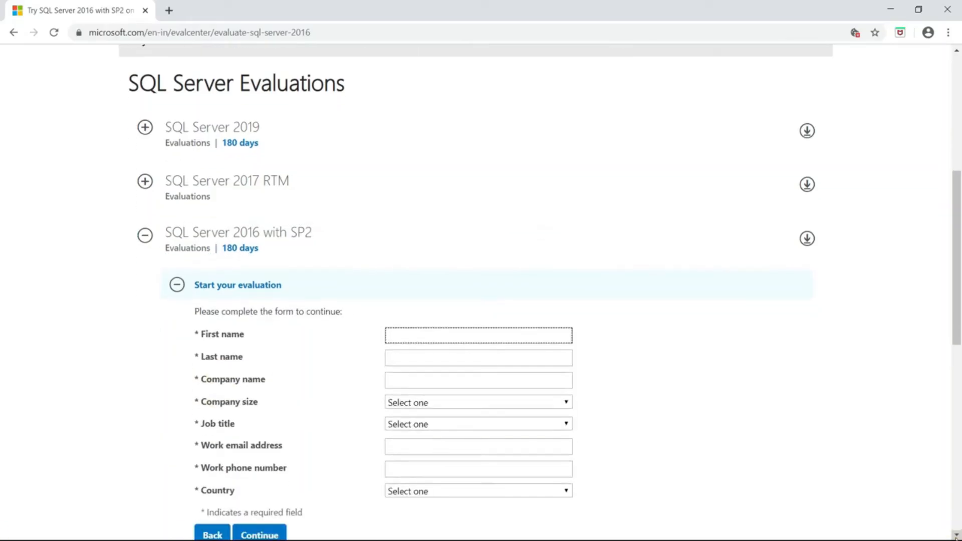
- Complete the evaluation registration form, opt out of Microsoft information and offers, and submit it to download the installer
scroll(479, 323, "down", 3)
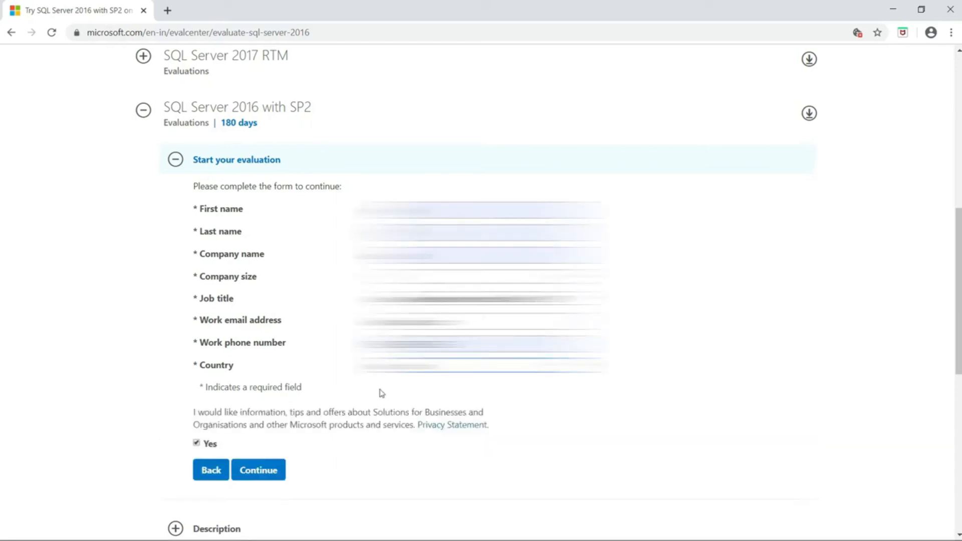
left_click(197, 443)
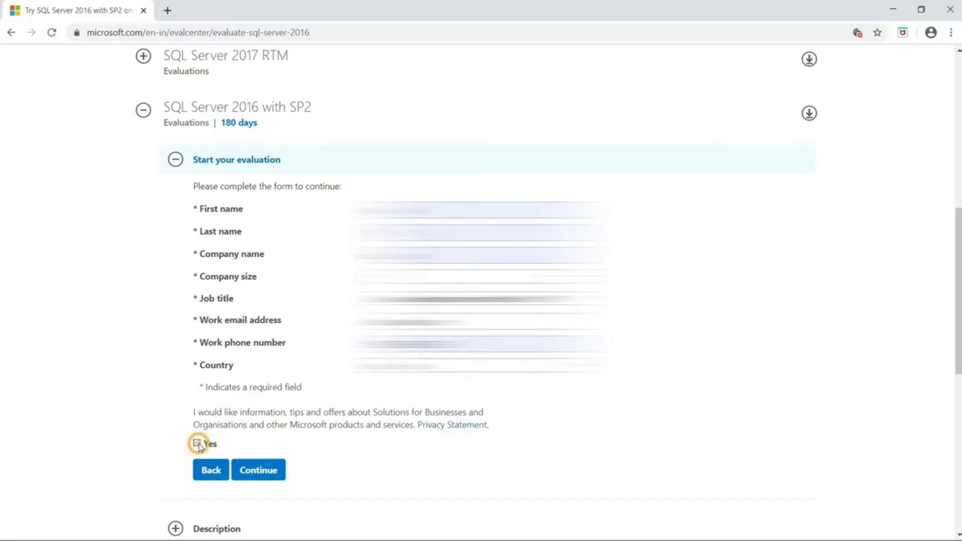
left_click(254, 471)
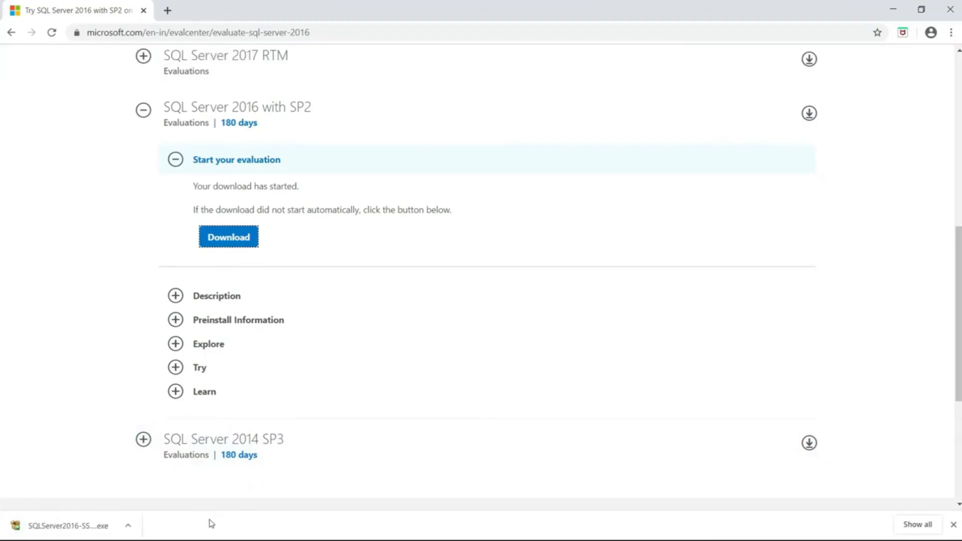
- Run SQLServer2016-SSEI-Eval from the Downloads folder in File Explorer
key("super+e")
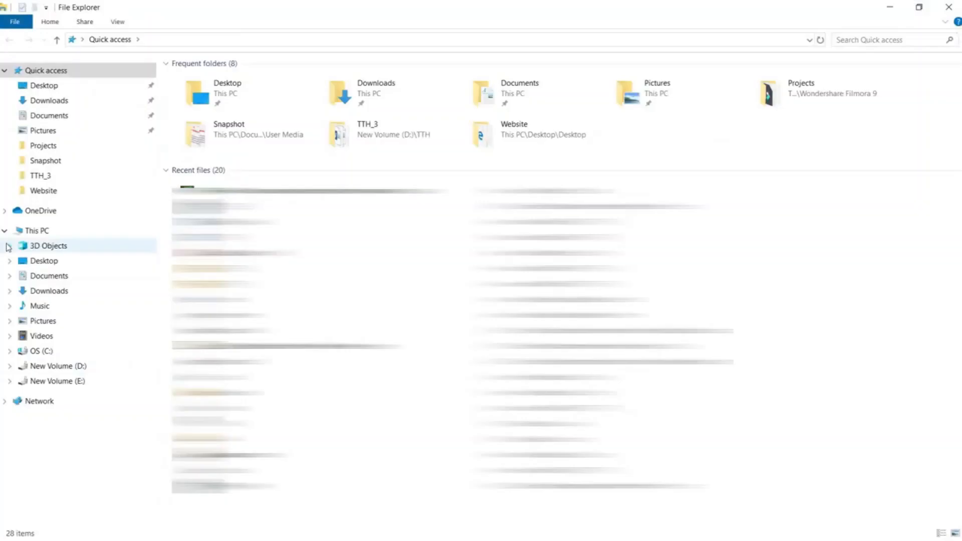
left_click(71, 104)
left_click(286, 98)
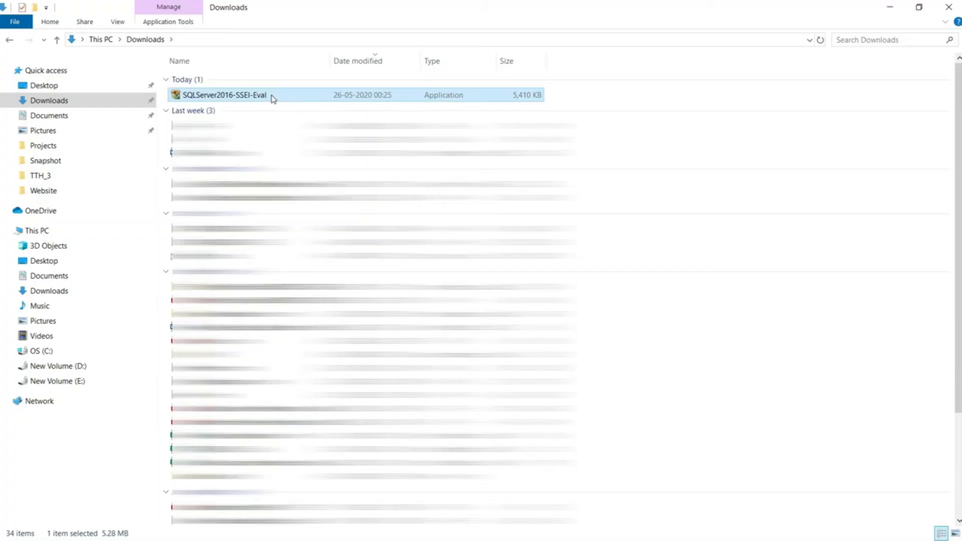
double_click(333, 95)
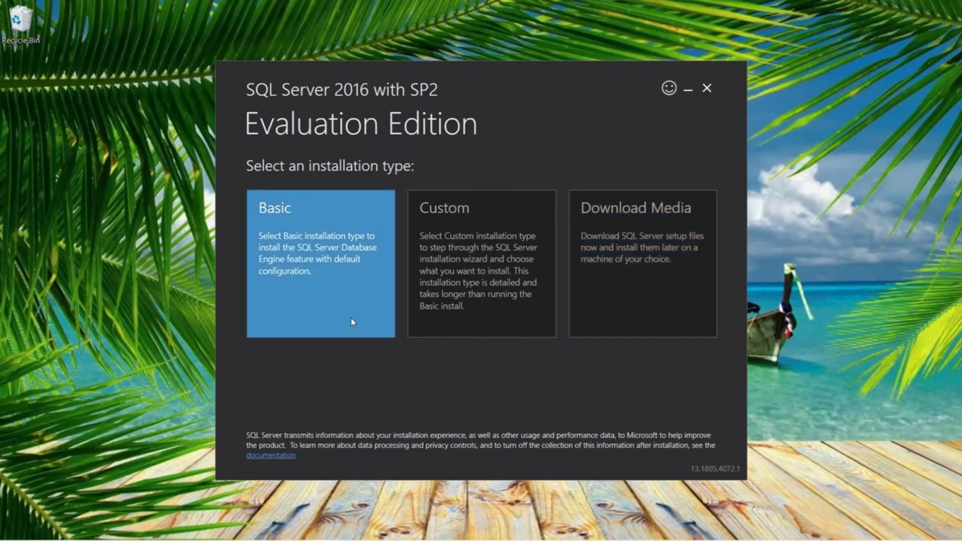
- Download the SQL Server installation media as an English ISO package to the Downloads folder
left_click(649, 308)
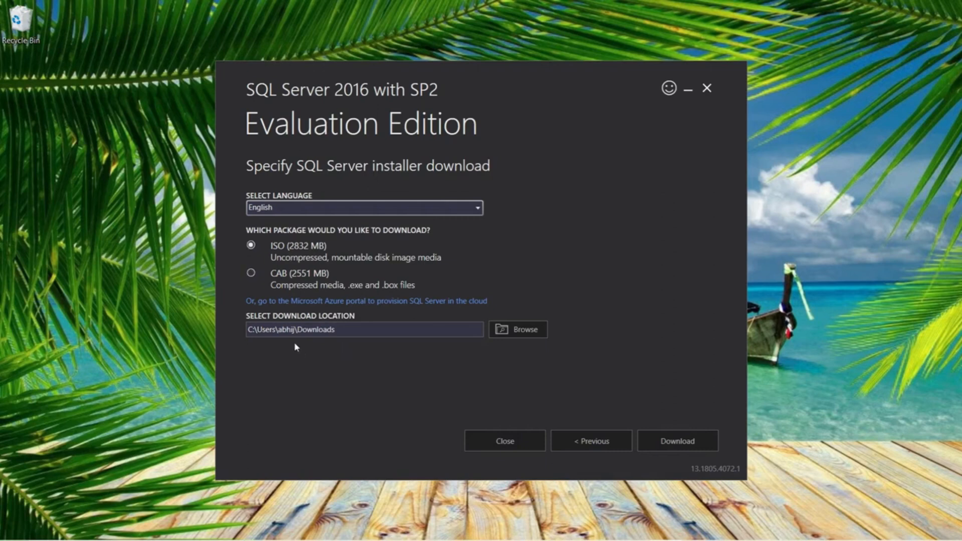
left_click(676, 441)
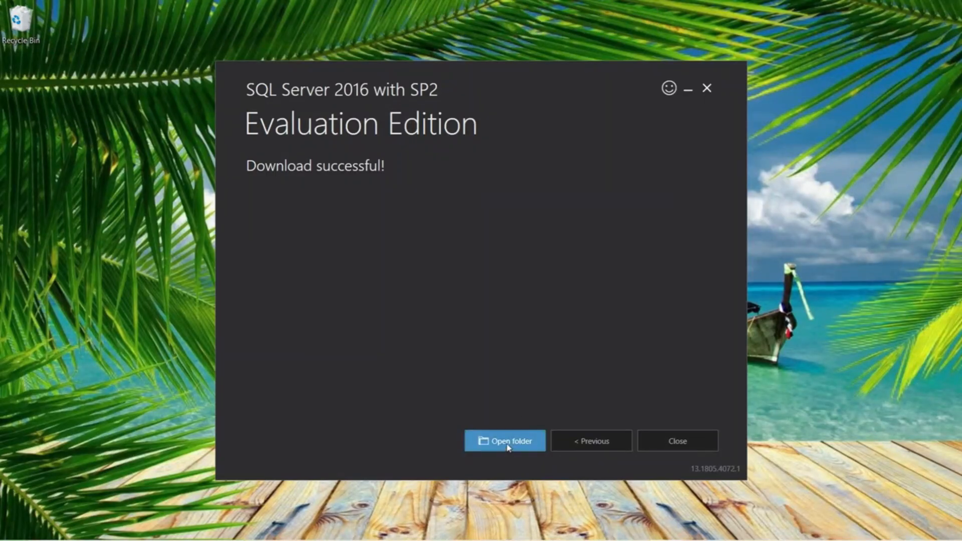
- Mount the SQLServer2016SP2-FullSlipstream-x64-ENU disc image and launch its setup application, clearing File Explorer out of the way
left_click(268, 112)
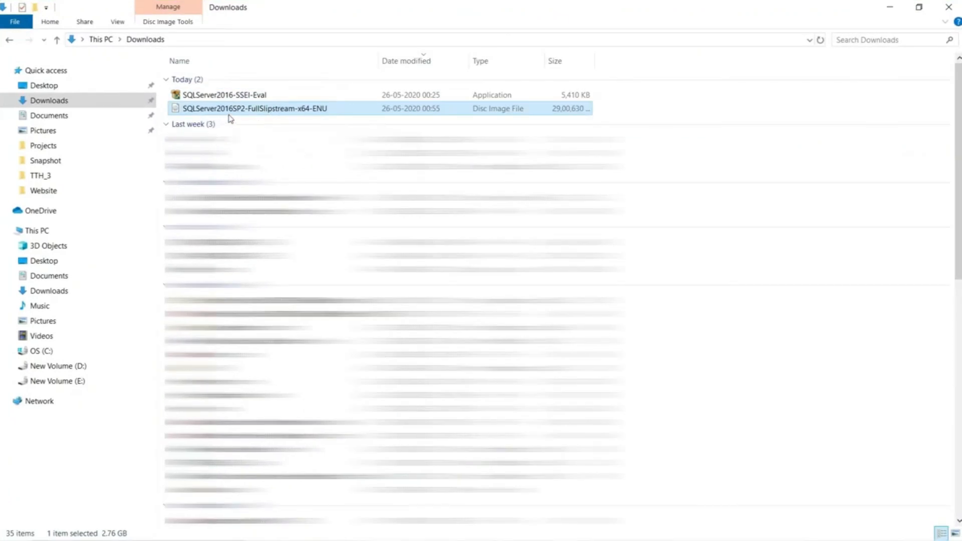
double_click(305, 109)
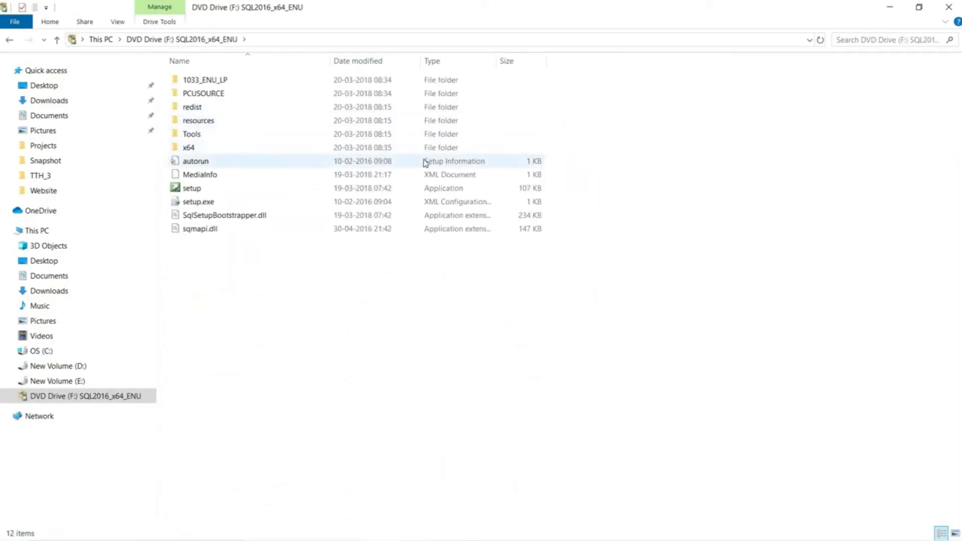
left_click(403, 194)
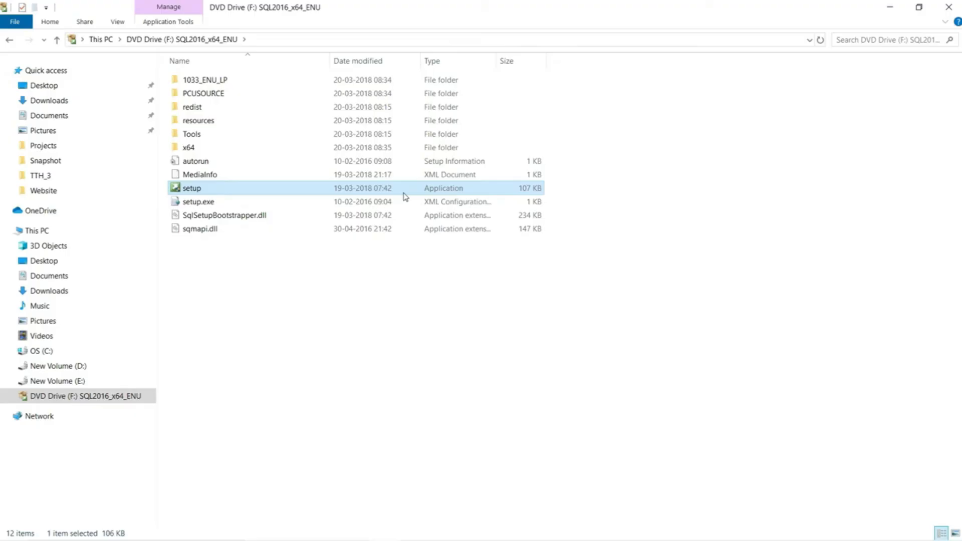
double_click(405, 196)
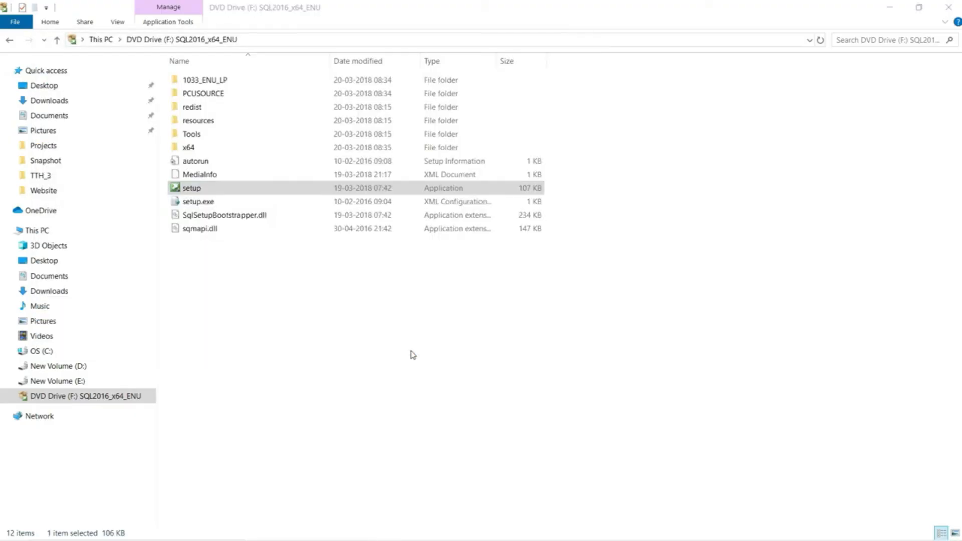
left_click(889, 8)
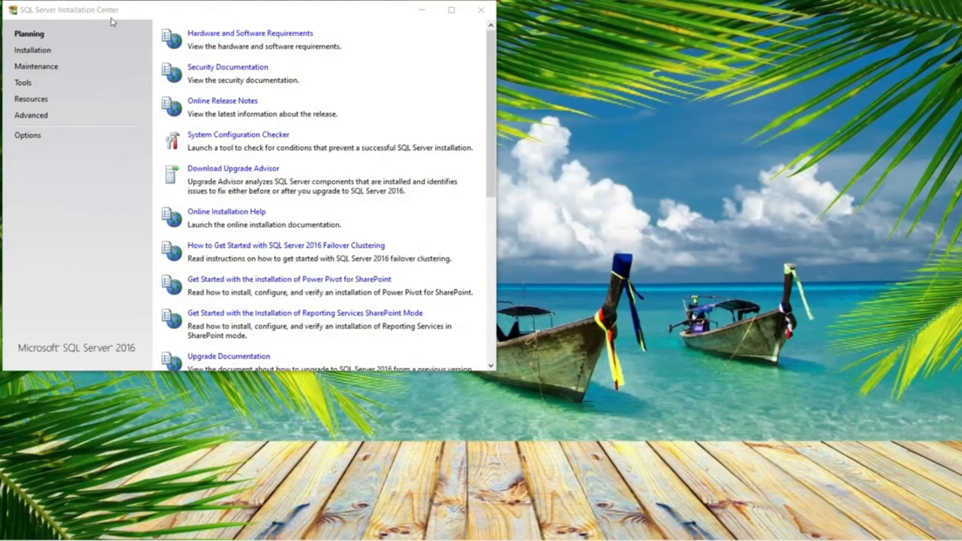
- Start a new SQL Server stand-alone installation and specify the free Evaluation edition
left_click(46, 56)
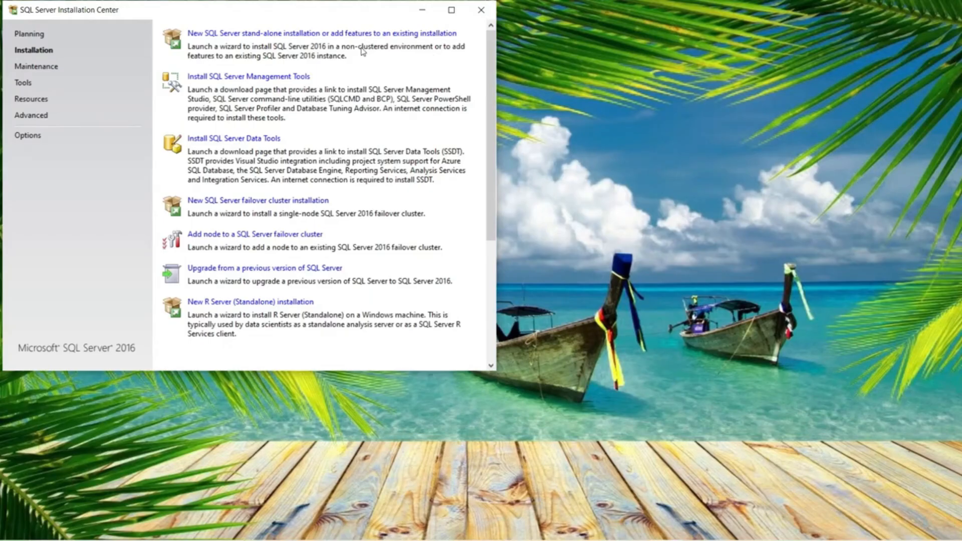
left_click(273, 35)
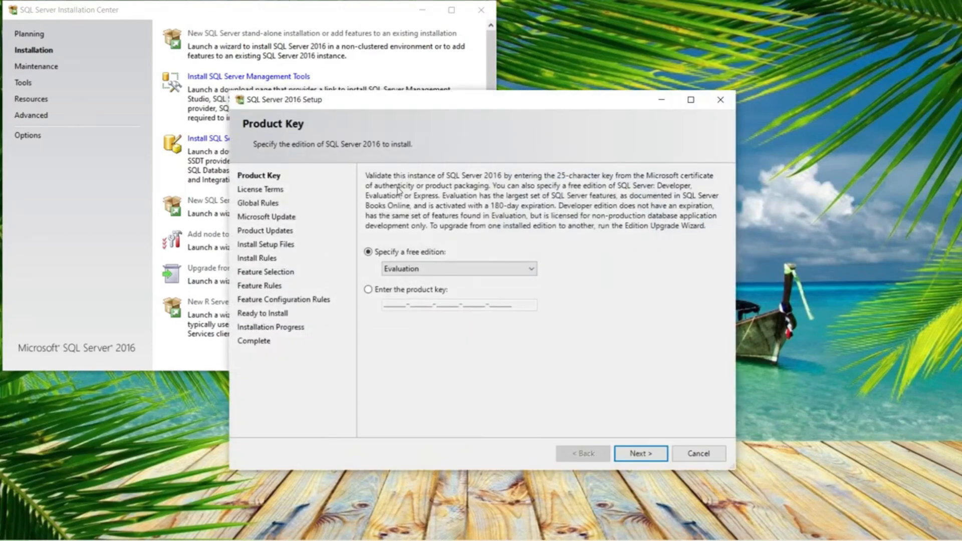
left_click(457, 252)
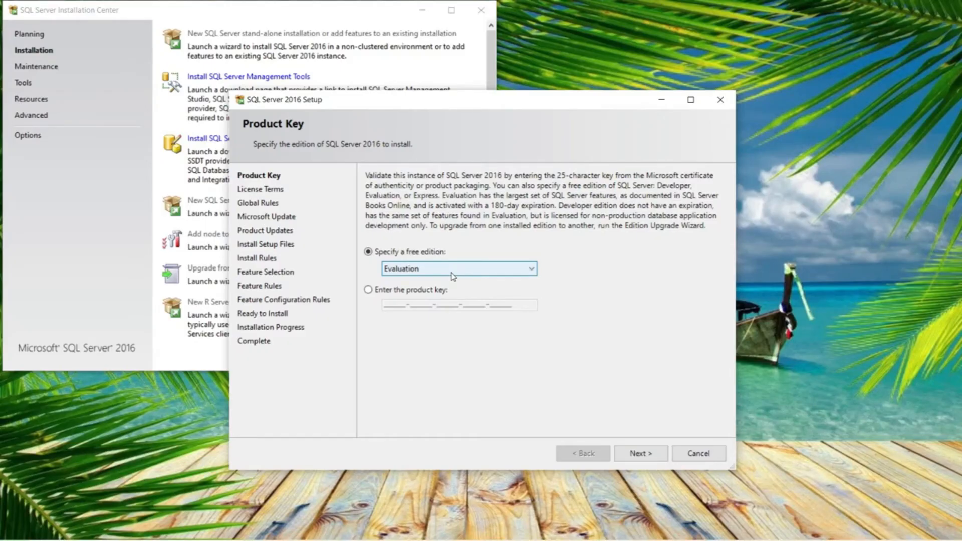
left_click(369, 291)
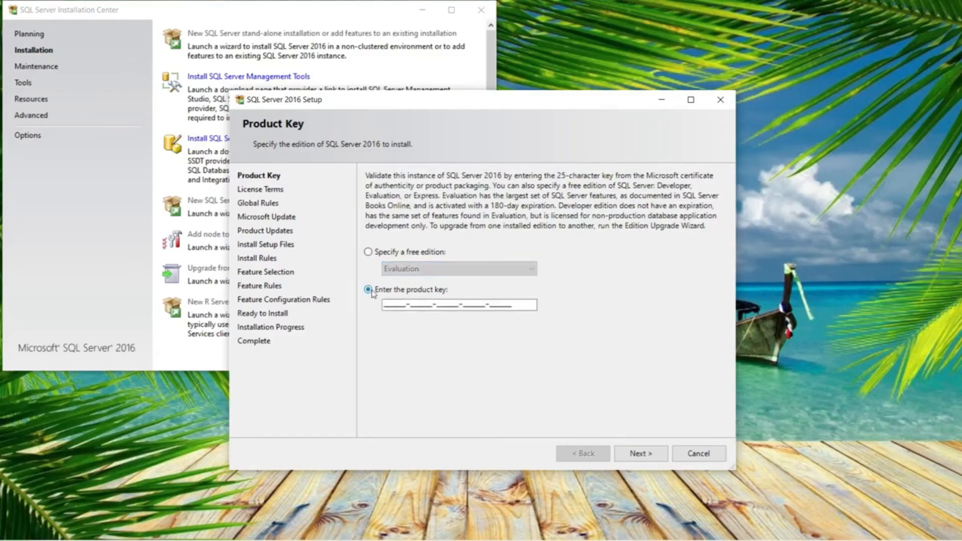
left_click(368, 253)
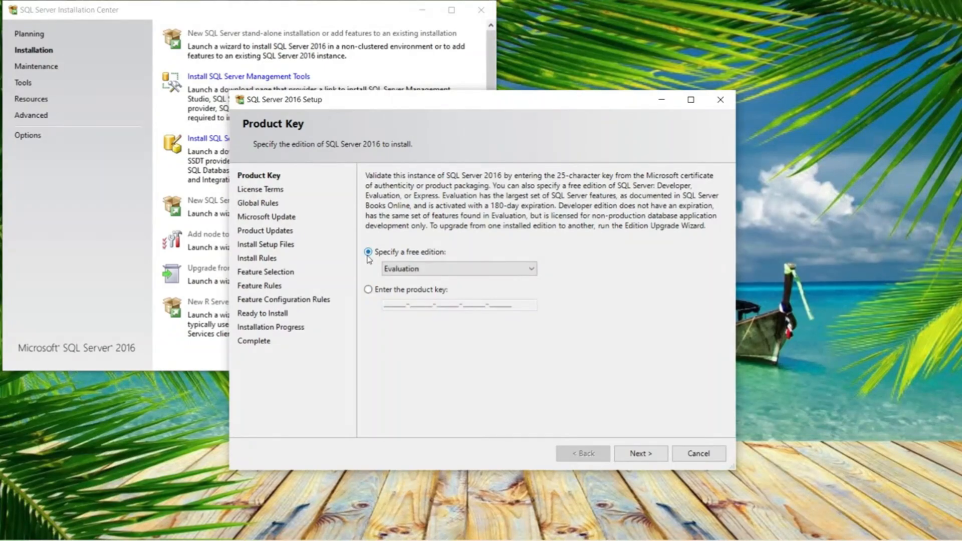
left_click(641, 453)
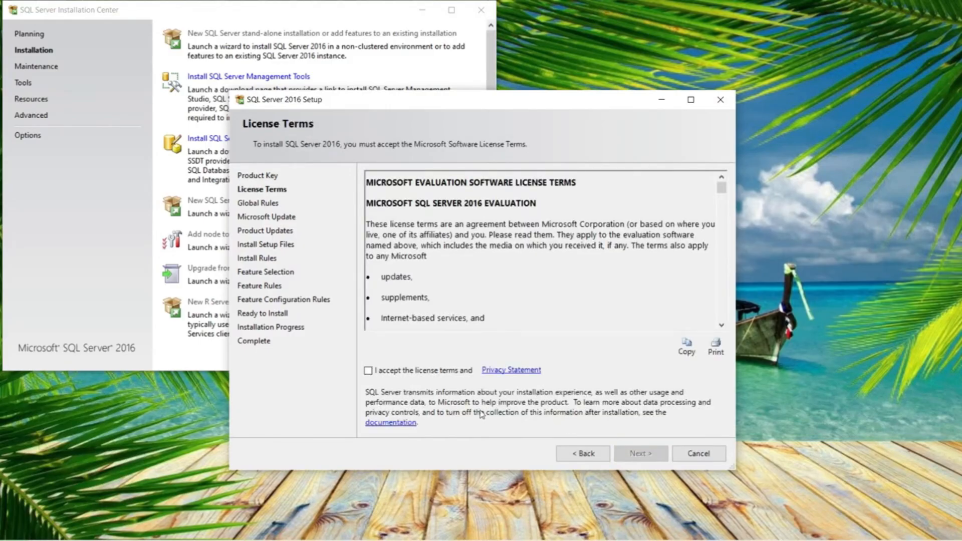
- Accept the license terms and continue setup with the Microsoft Update check left off
left_click(368, 371)
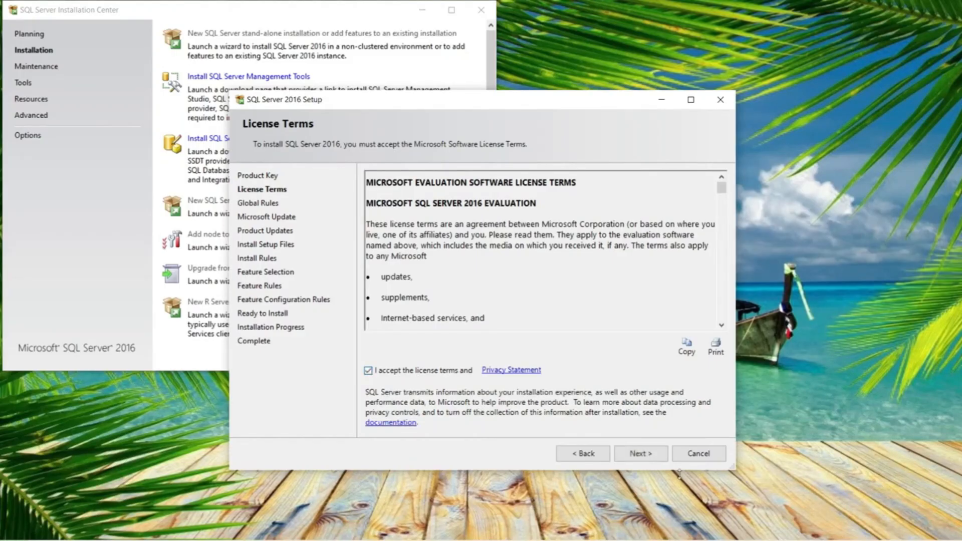
left_click(639, 454)
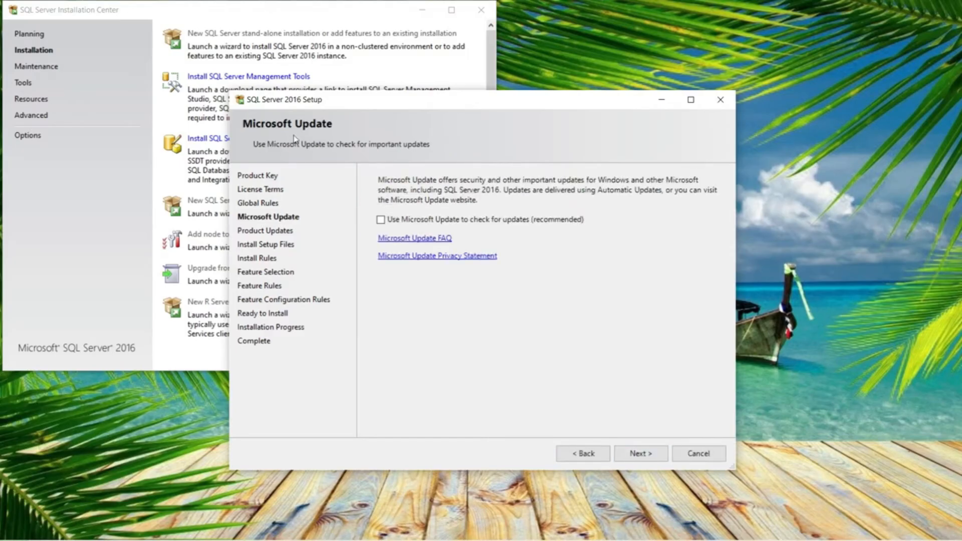
left_click(381, 220)
left_click(380, 219)
left_click(658, 456)
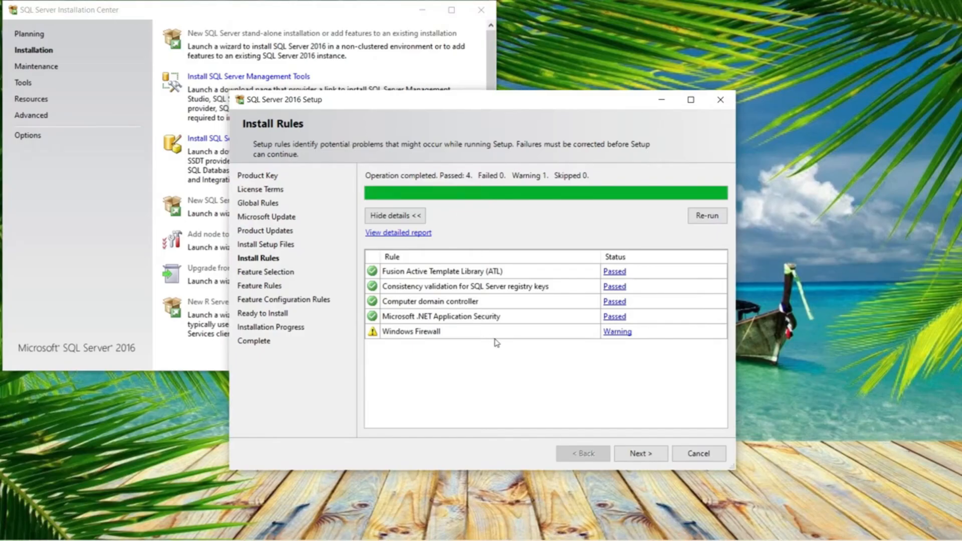
- Review the Windows Firewall rule's warning details, close them, and continue to feature selection
left_click(613, 335)
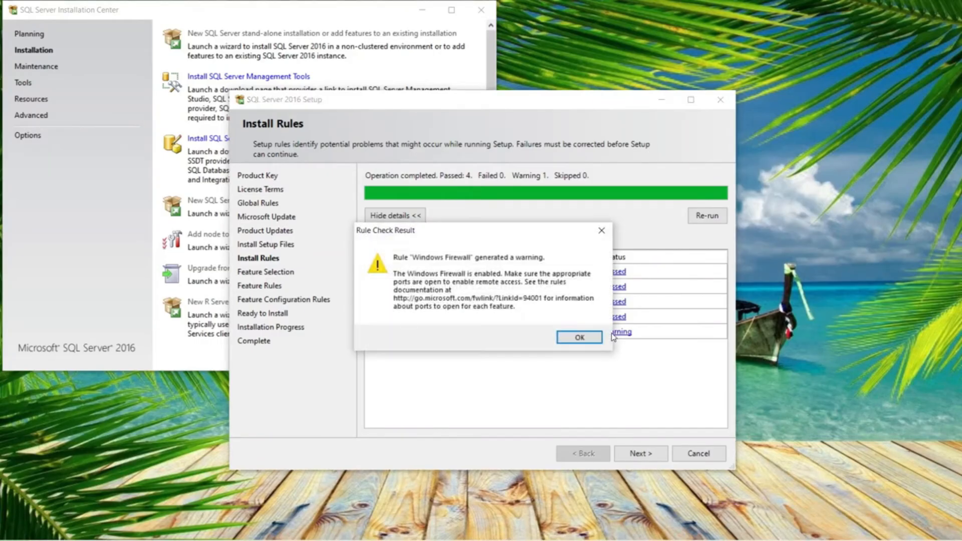
left_click(579, 338)
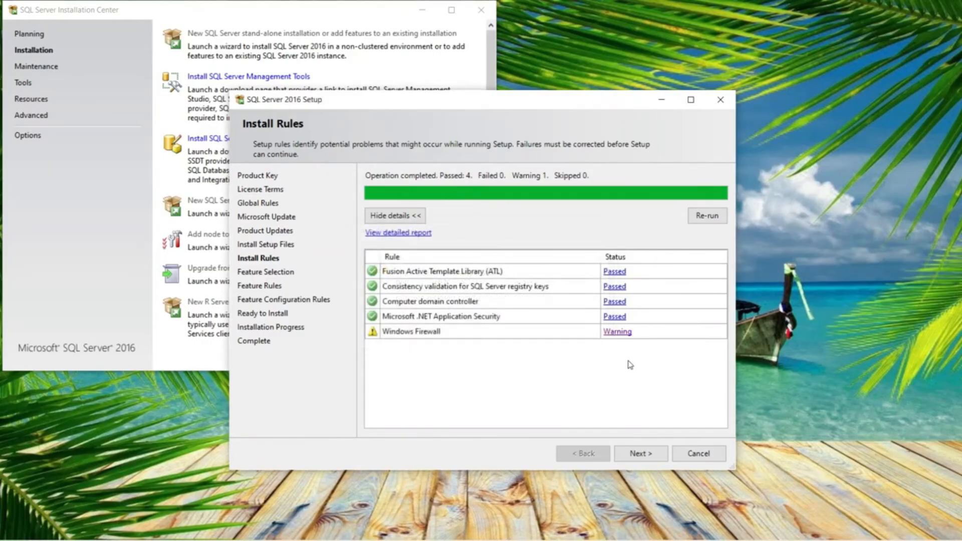
left_click(638, 458)
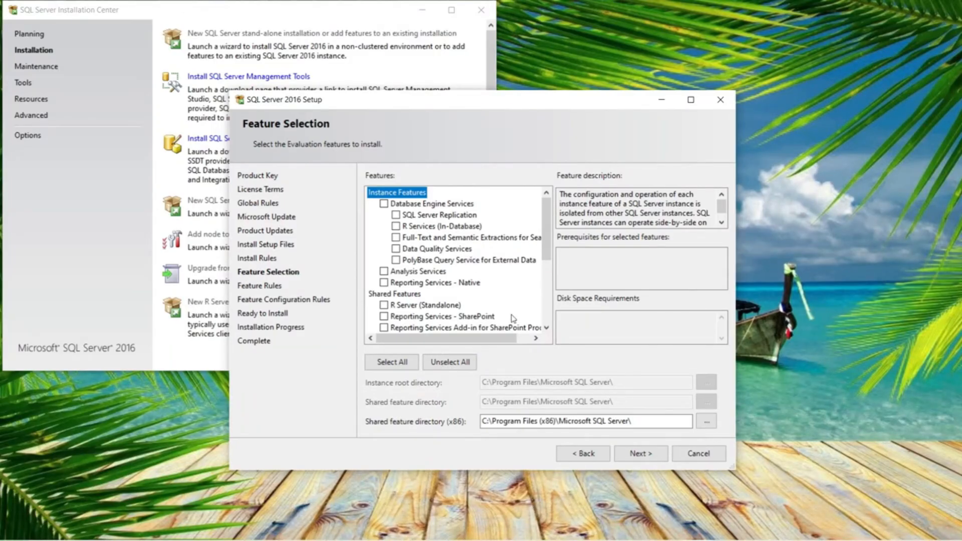
- Select all features for installation except PolyBase Query Service for External Data
left_click(383, 203)
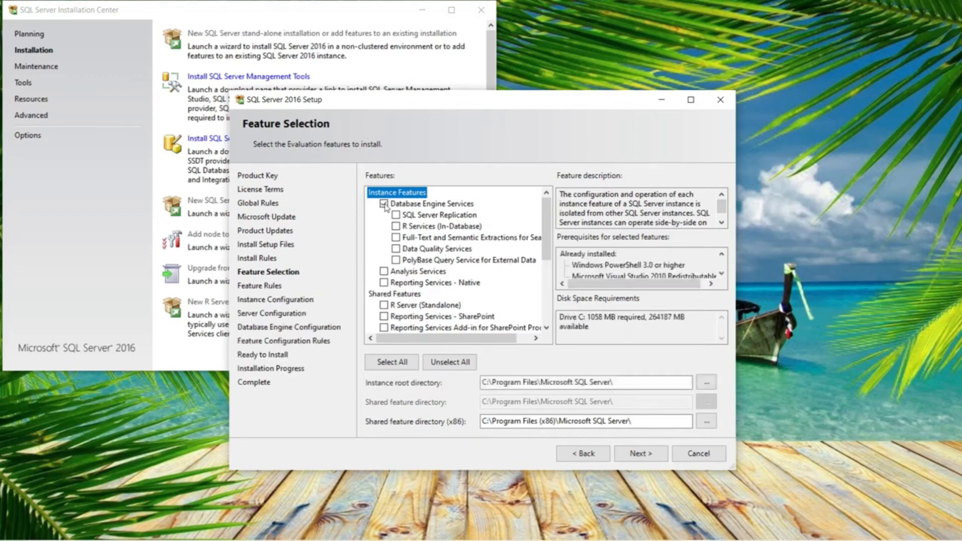
left_click(384, 271)
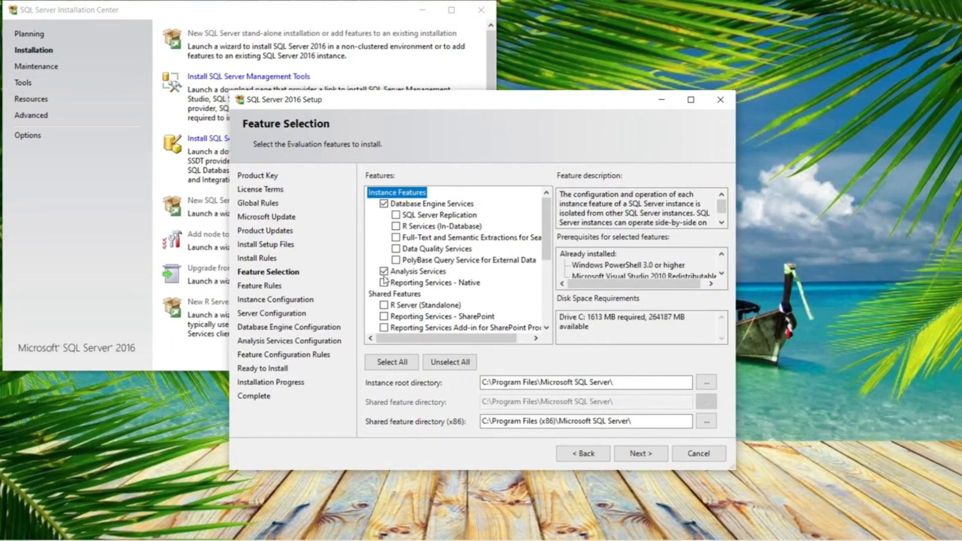
left_click(384, 283)
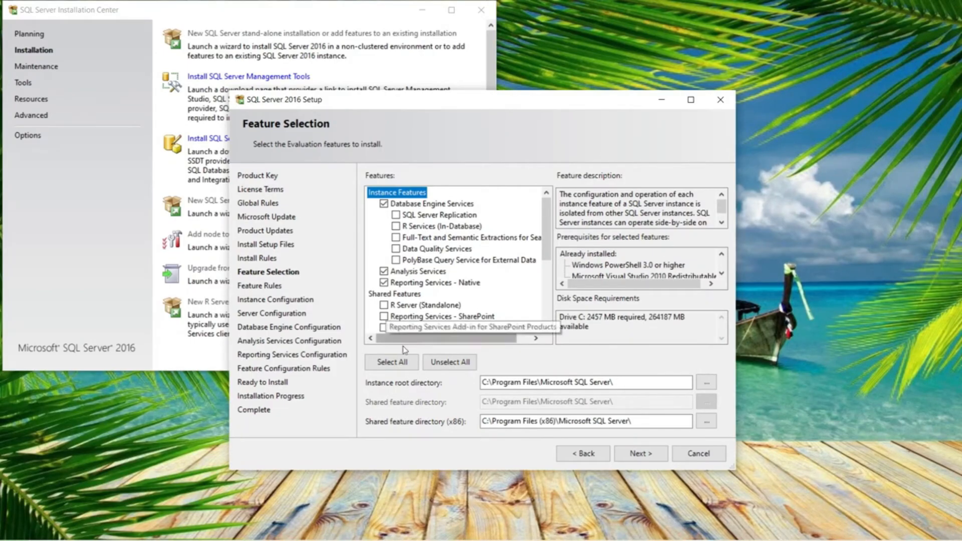
left_click(393, 362)
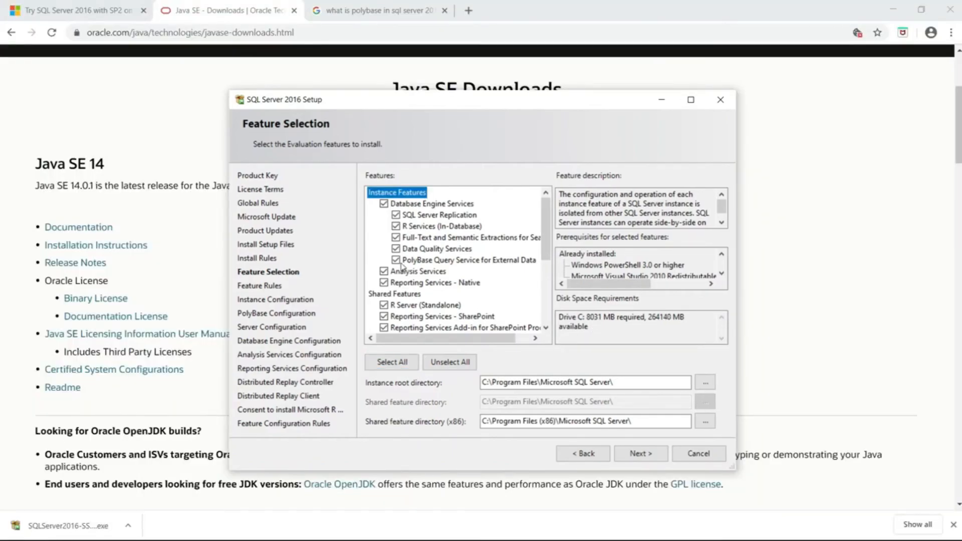
left_click(395, 260)
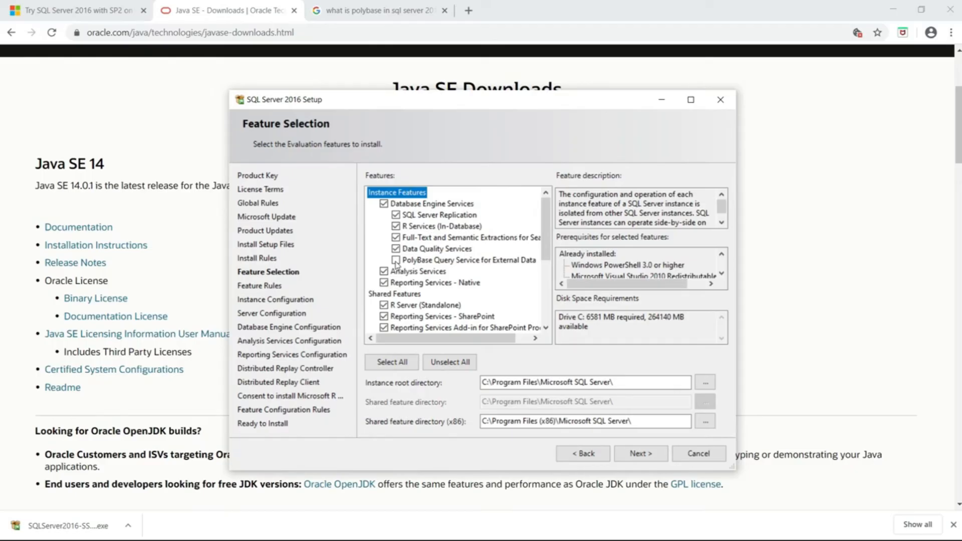
- View the PolyBase Query Service description, keep it unselected, and continue past the feature rules to instance configuration
left_click(444, 260)
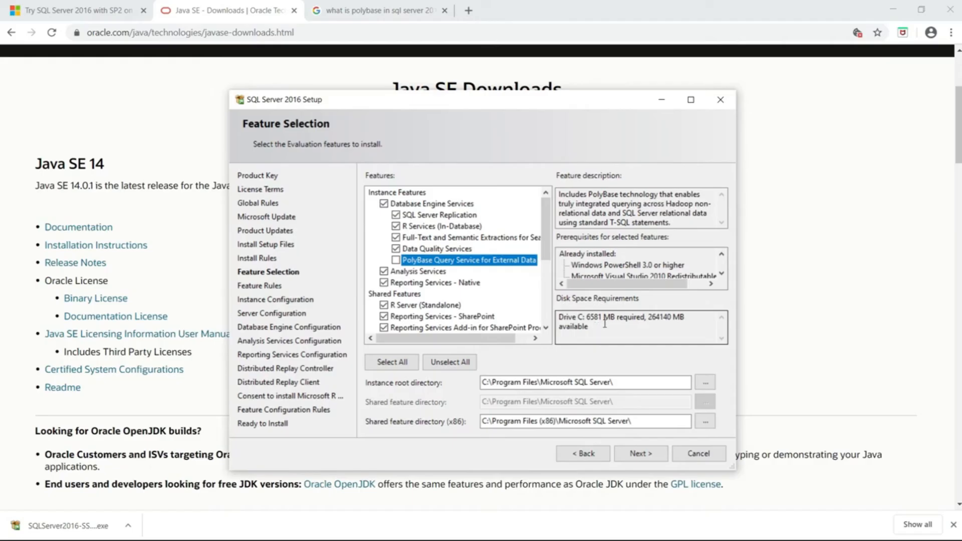
left_click(643, 455)
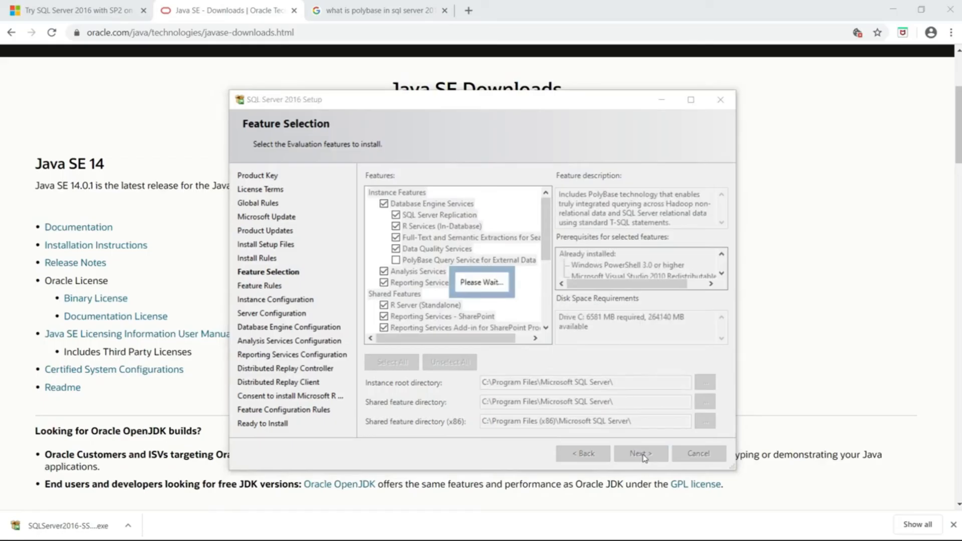
left_click(600, 455)
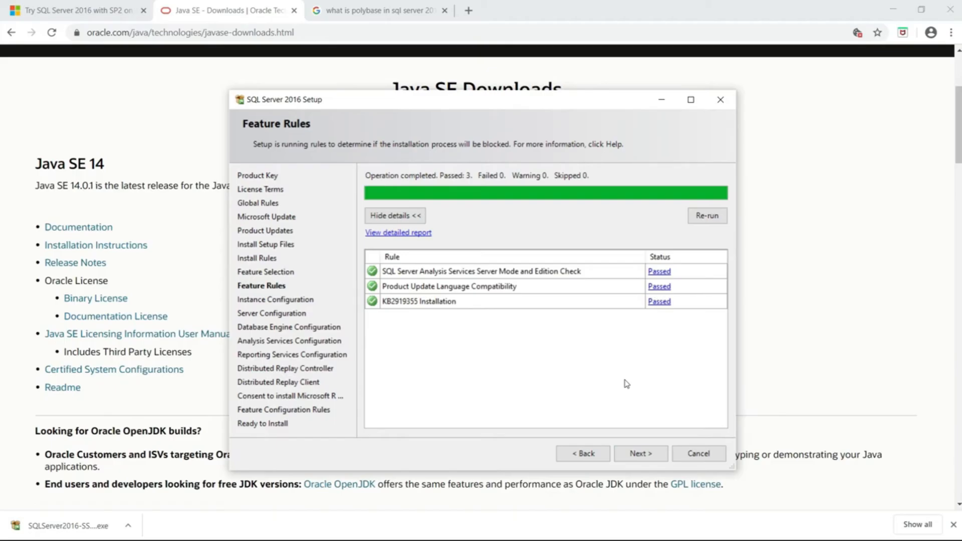
left_click(639, 454)
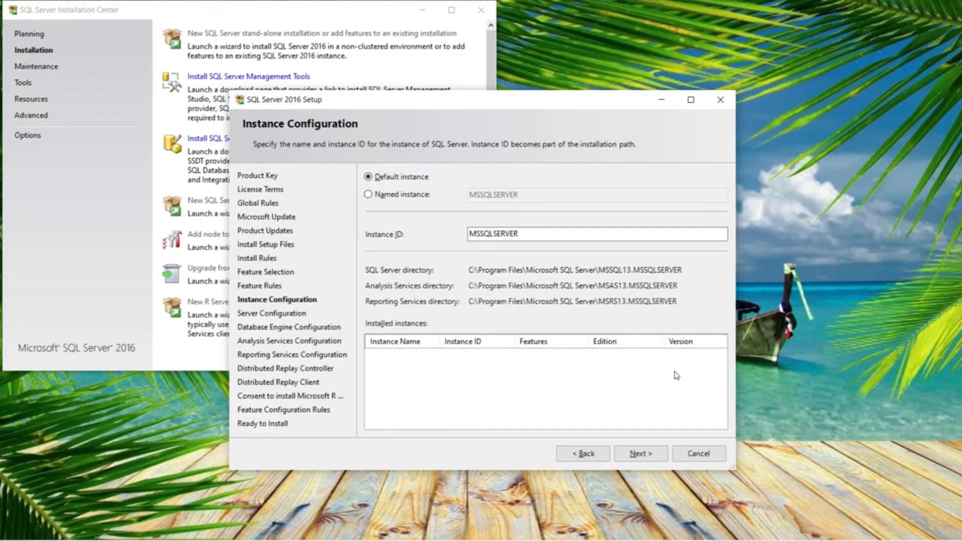
left_click(416, 203)
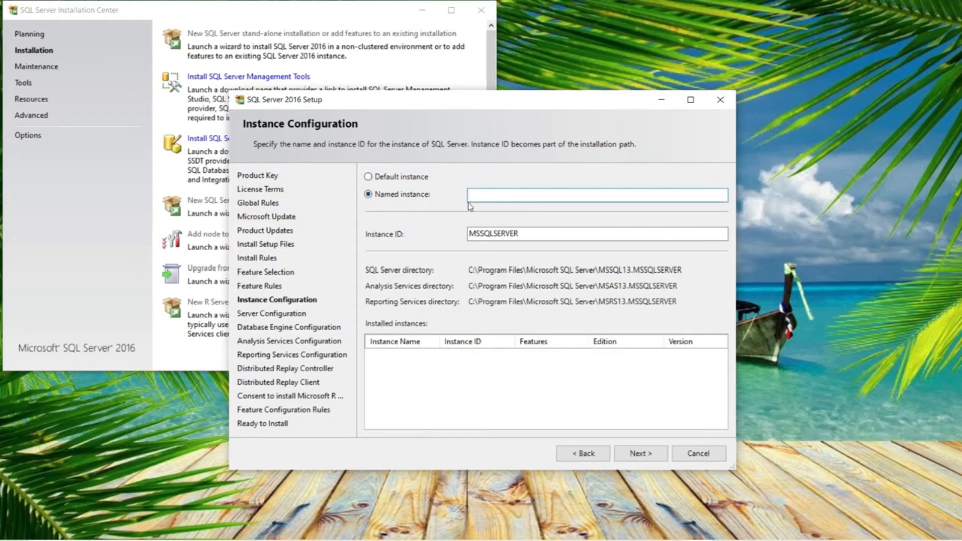
type("Abhijeet")
left_click(368, 177)
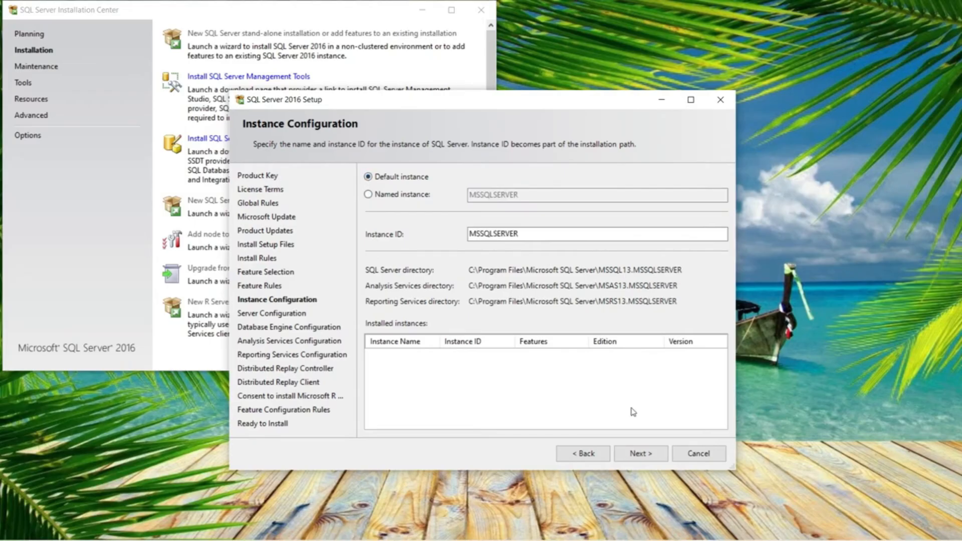
- Accept the default instance and the default service accounts and startup types, continuing to database engine configuration
left_click(640, 457)
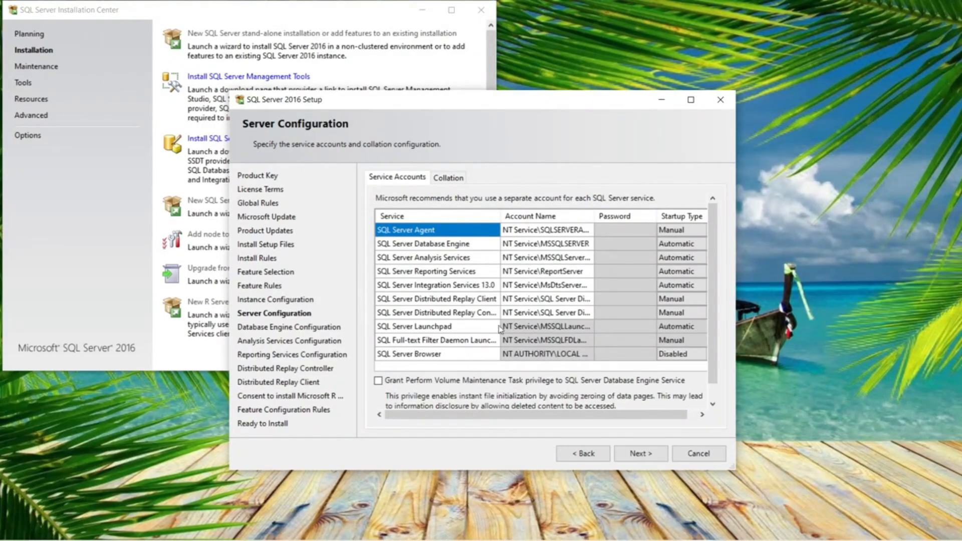
left_click_drag(594, 215, 629, 216)
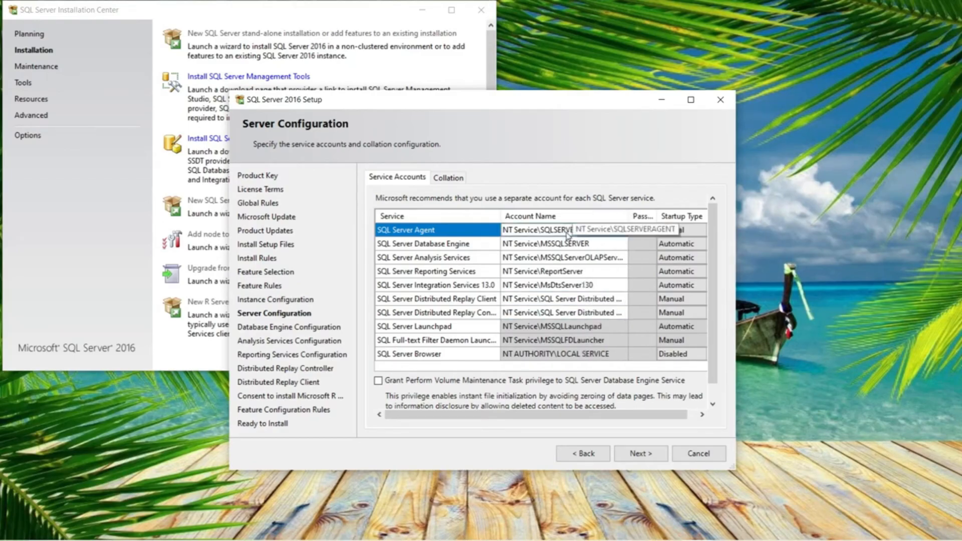
left_click(583, 245)
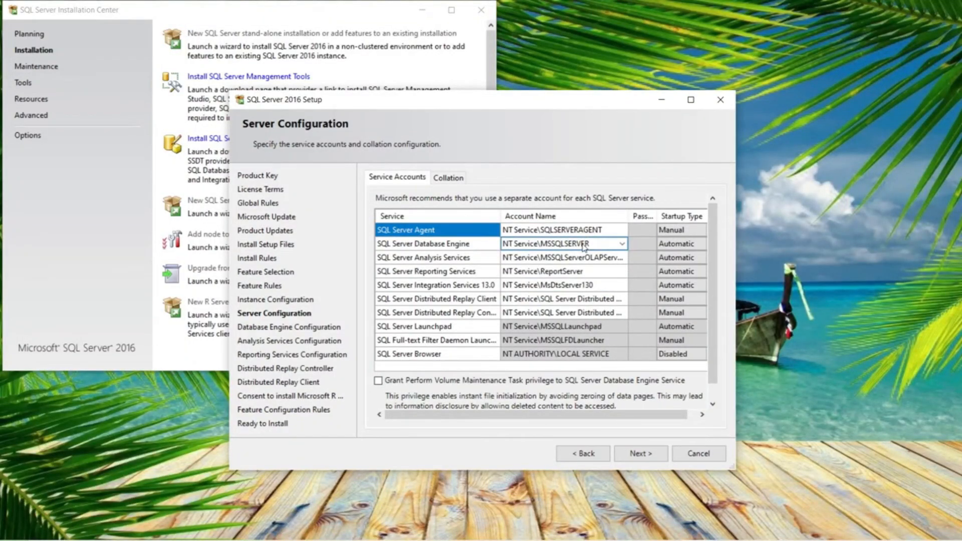
left_click(679, 229)
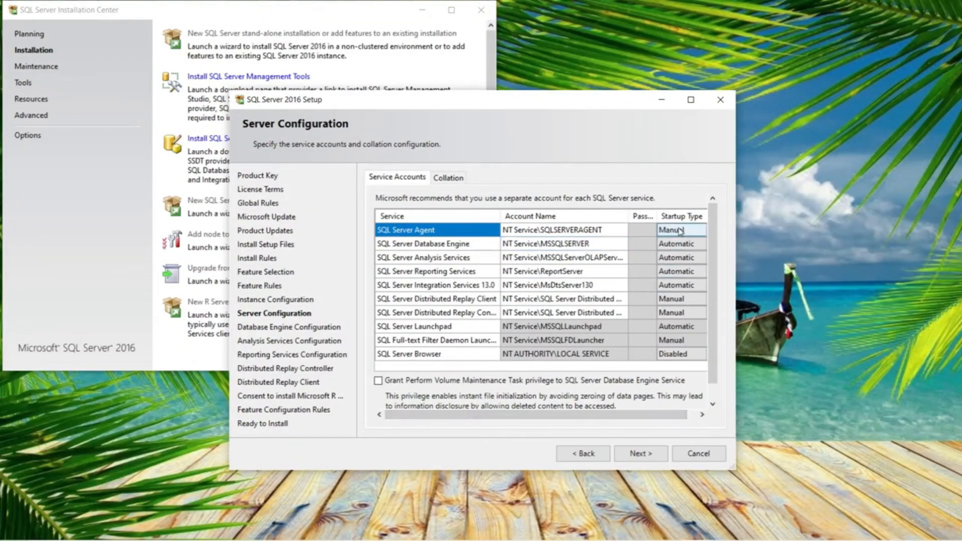
left_click(701, 231)
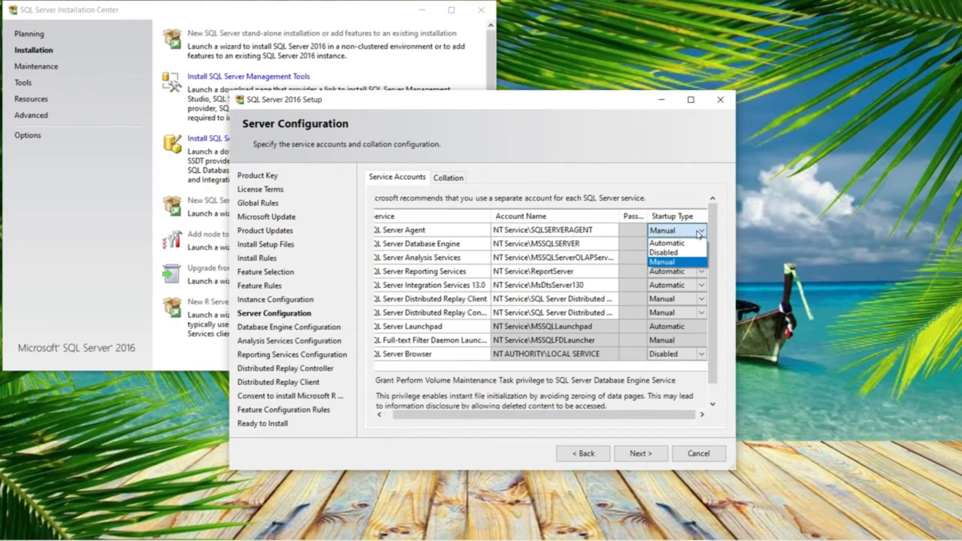
key("Return")
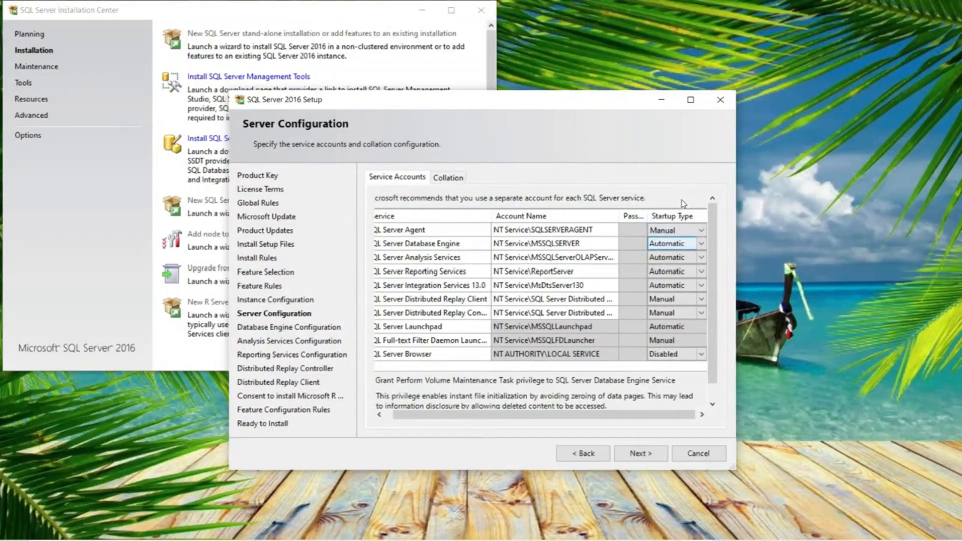
left_click(667, 297)
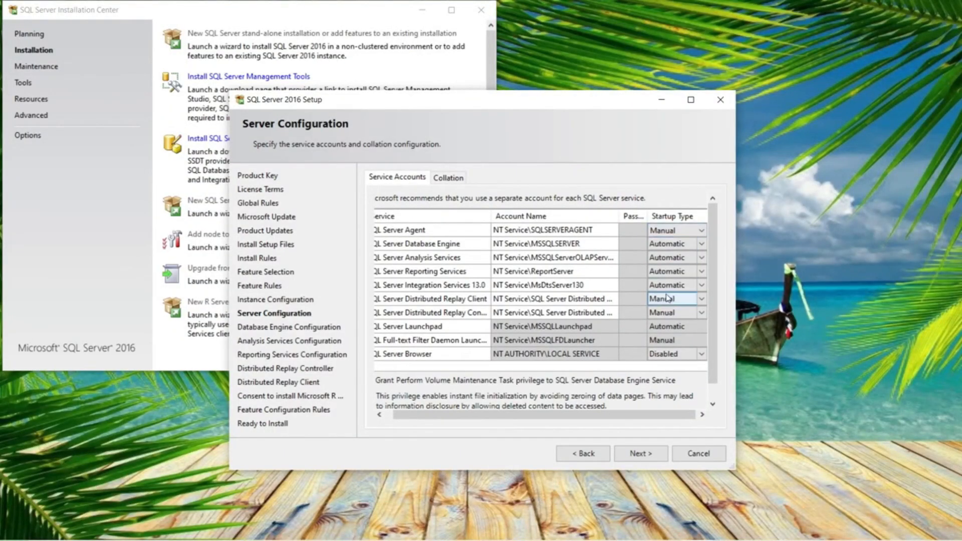
left_click(634, 456)
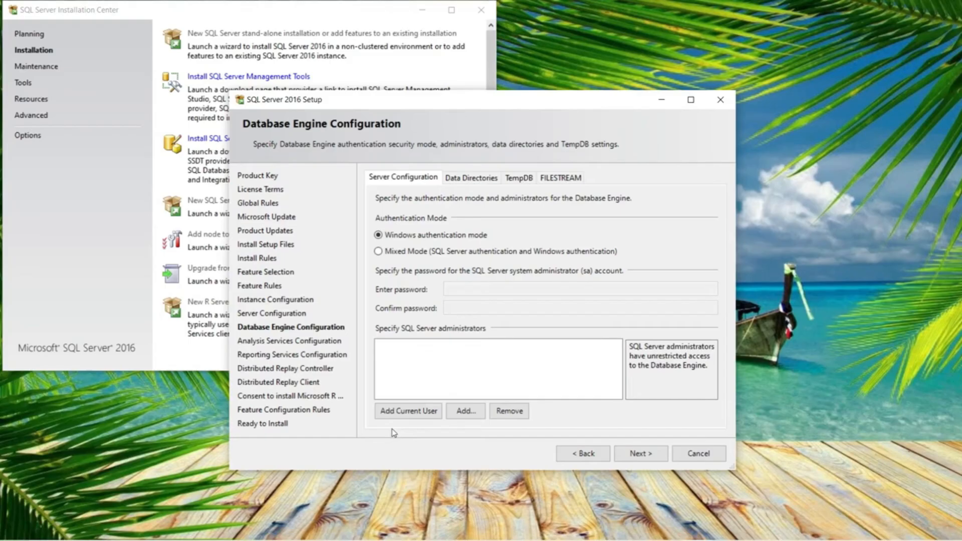
- Add the current user as a SQL Server administrator with Windows authentication mode and continue to Analysis Services configuration
left_click(408, 415)
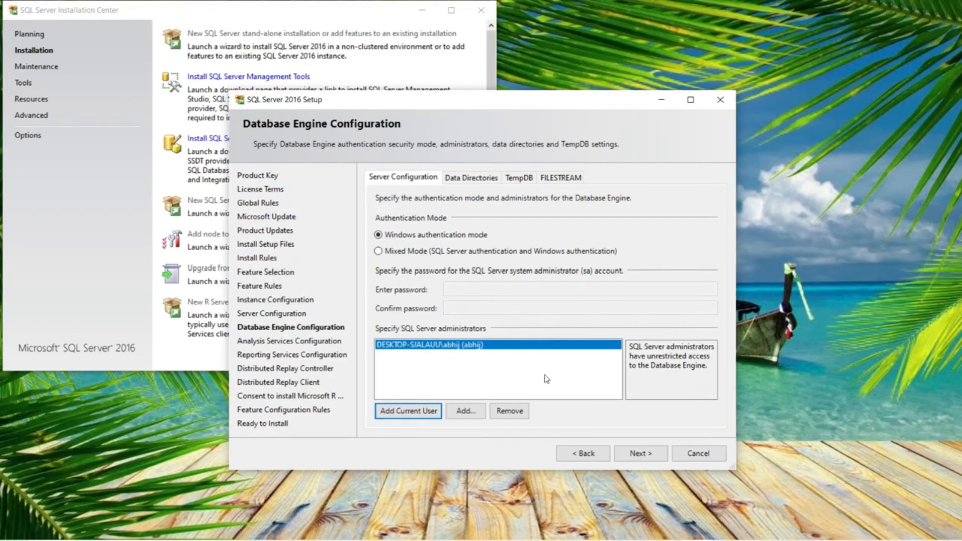
left_click(465, 411)
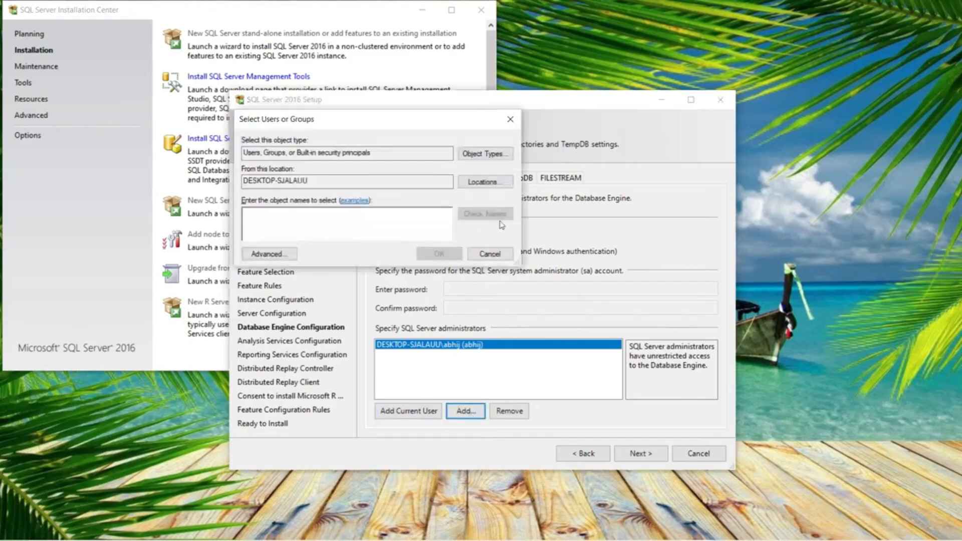
left_click(489, 253)
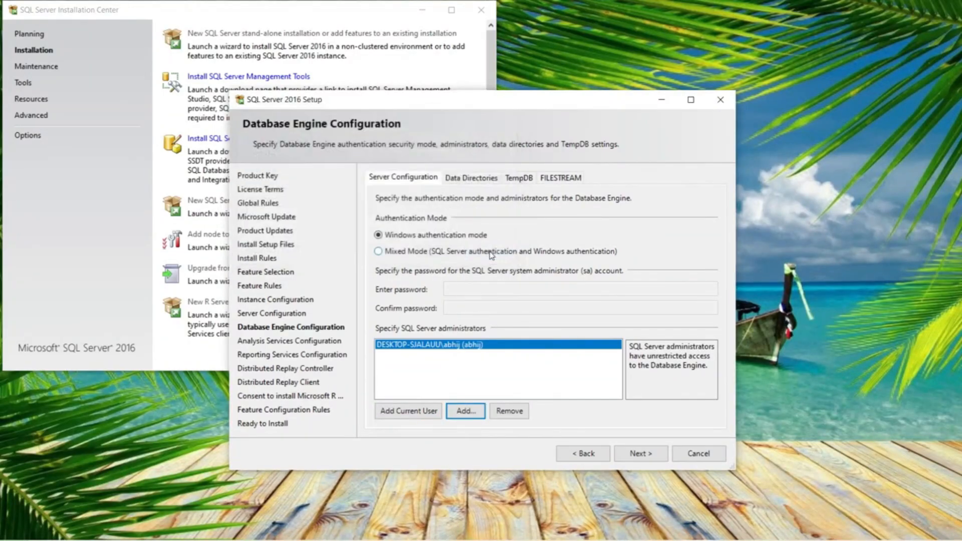
left_click(644, 453)
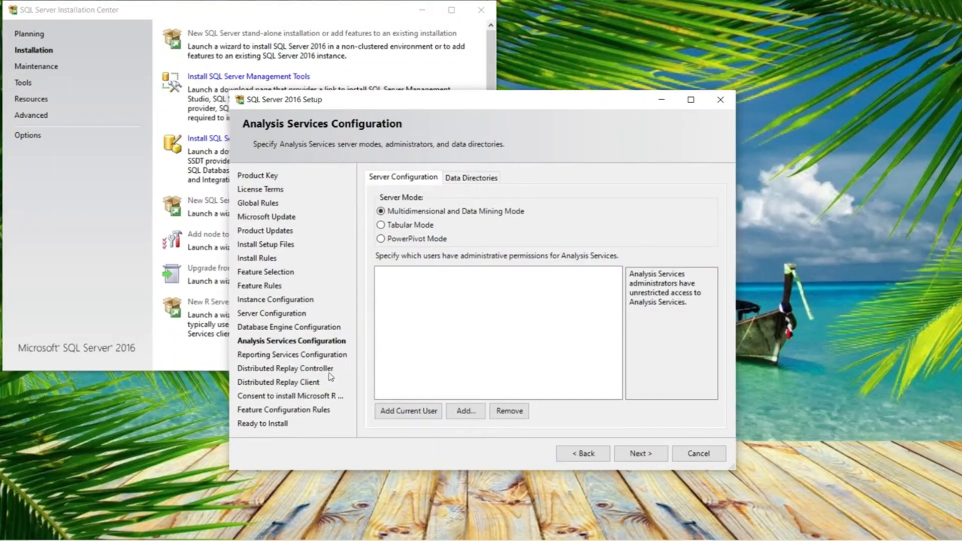
- Give the current user Analysis Services administrator and Distributed Replay Controller permissions, accepting the default Reporting Services modes
left_click(419, 414)
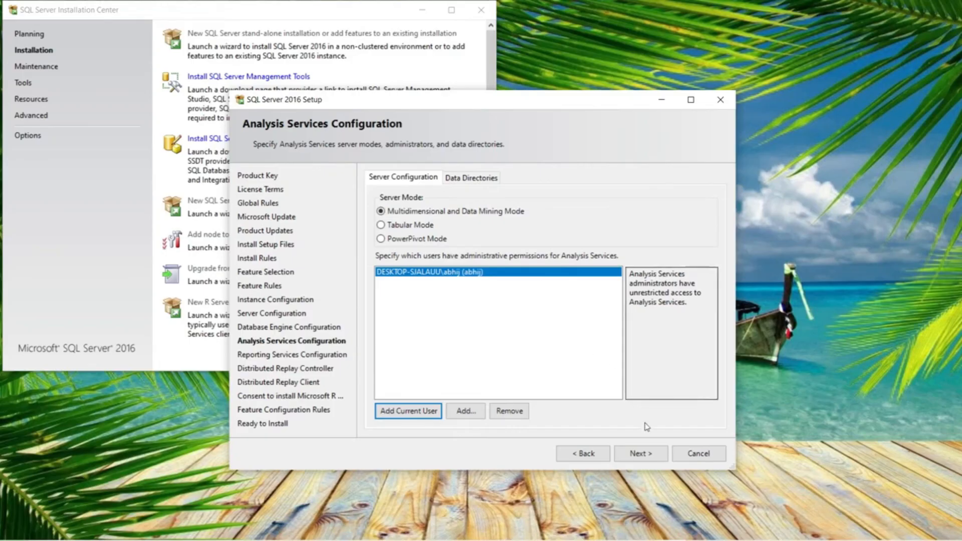
left_click(650, 456)
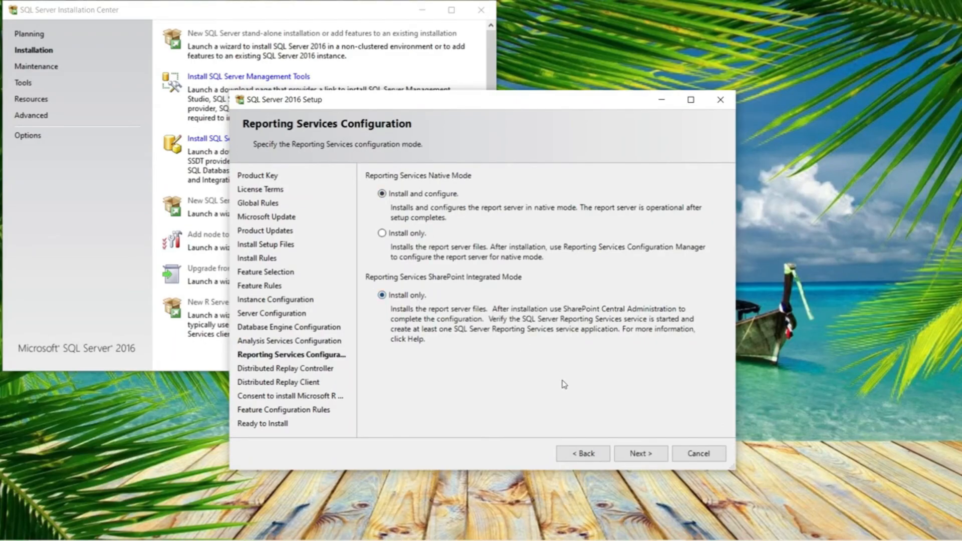
left_click(651, 455)
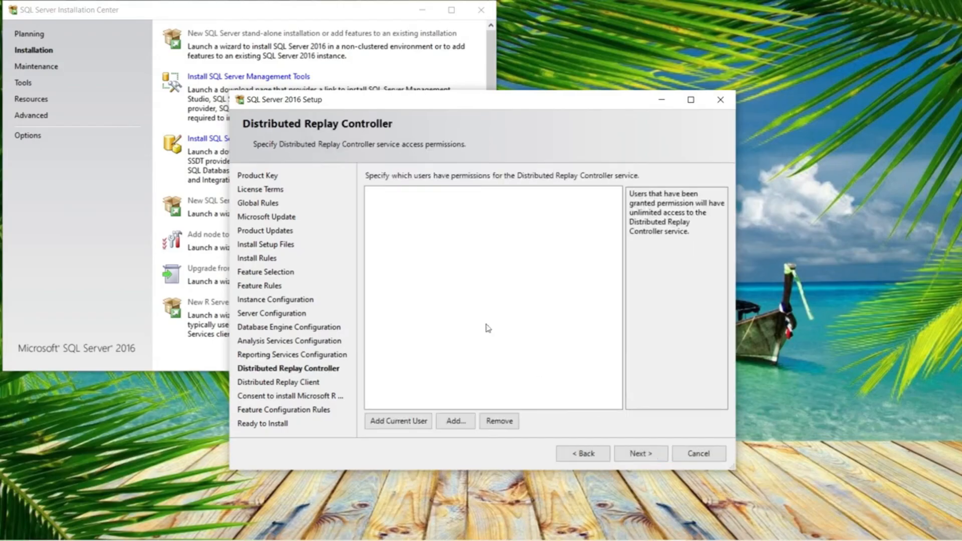
left_click(408, 425)
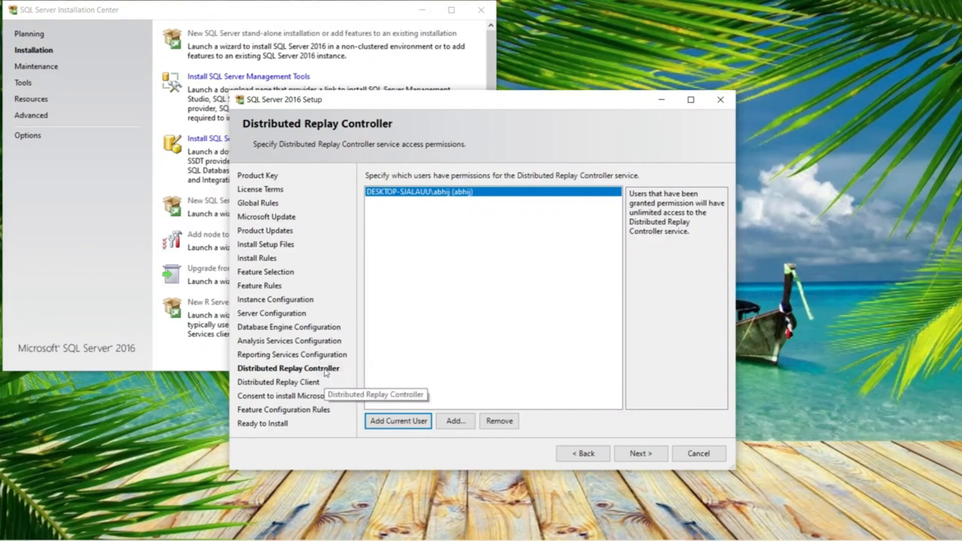
left_click(646, 455)
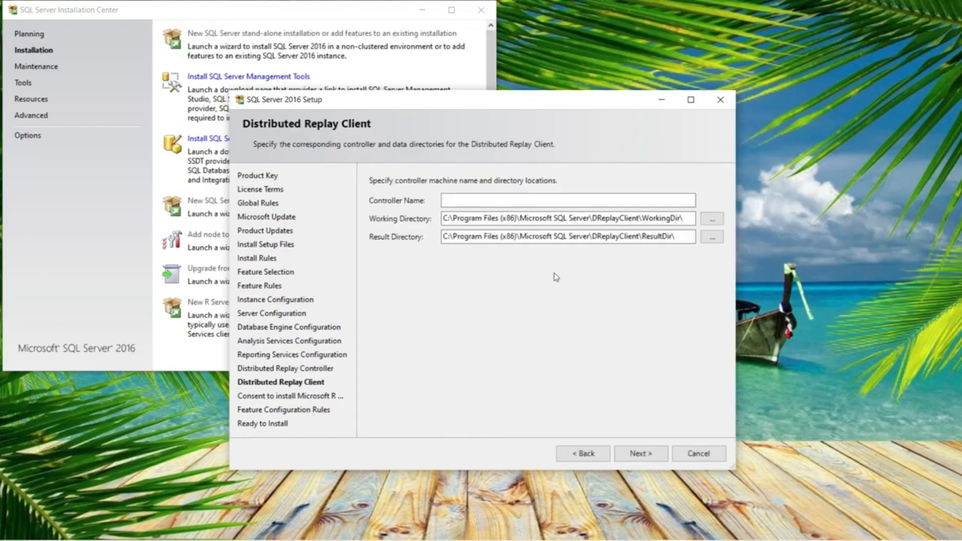
- Enter the Distributed Replay Client's controller name with default directories, and consent to installing Microsoft R Open
left_click(521, 201)
type("Abhij")
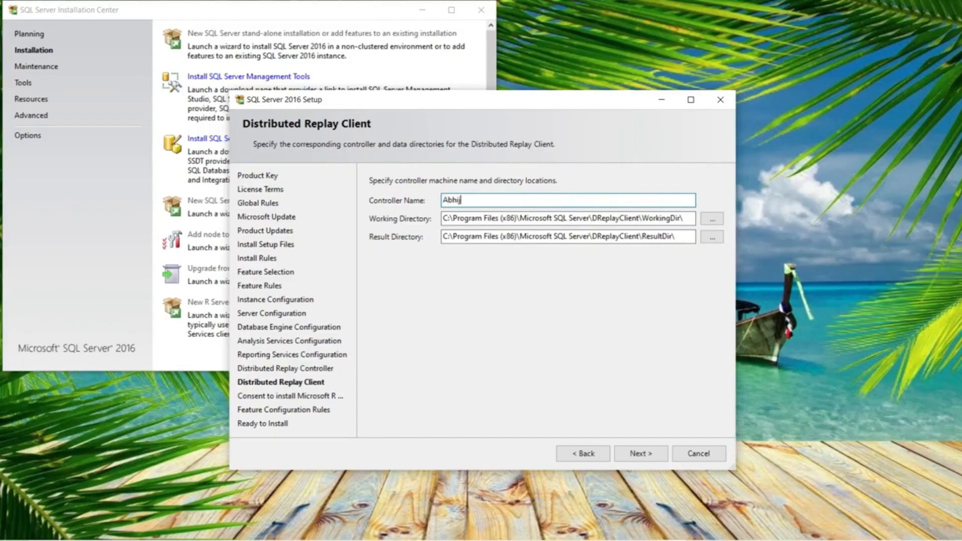
left_click(652, 461)
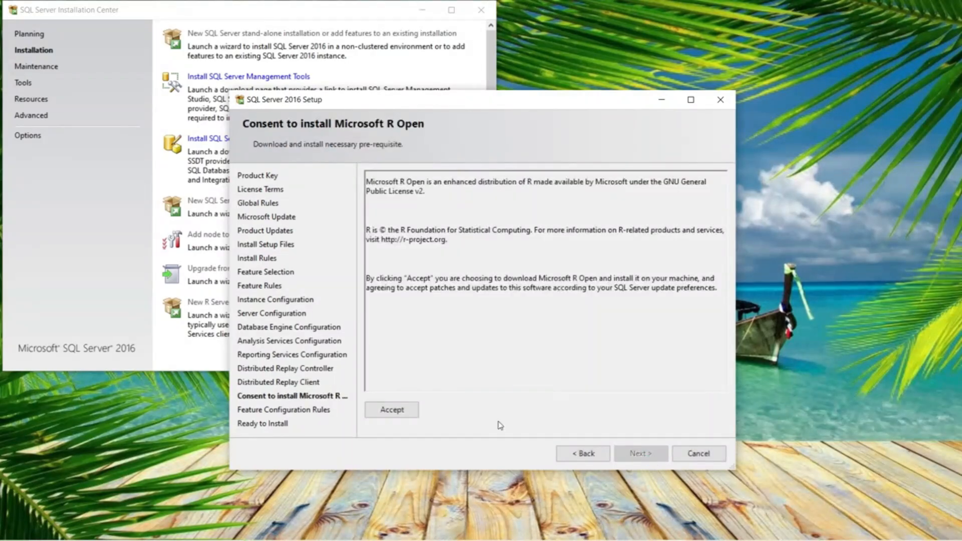
left_click(401, 412)
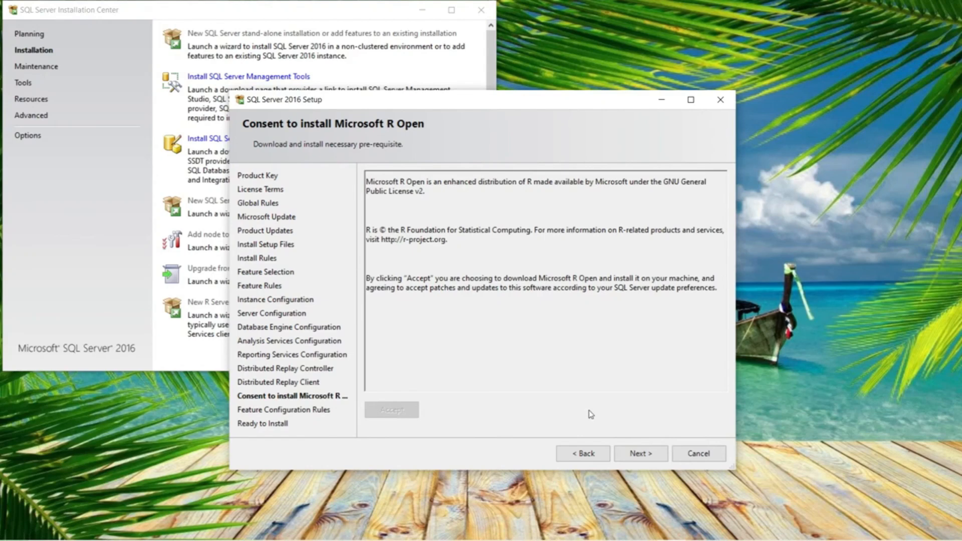
left_click(639, 454)
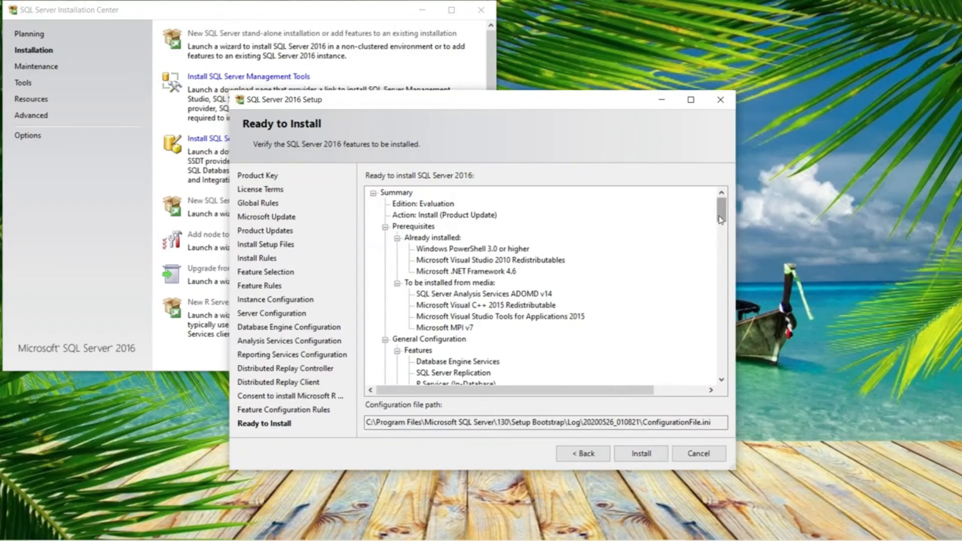
- Install the SQL Server features listed in the summary, and close the completed setup after reviewing the feature statuses
left_click_drag(719, 219, 720, 195)
left_click(641, 455)
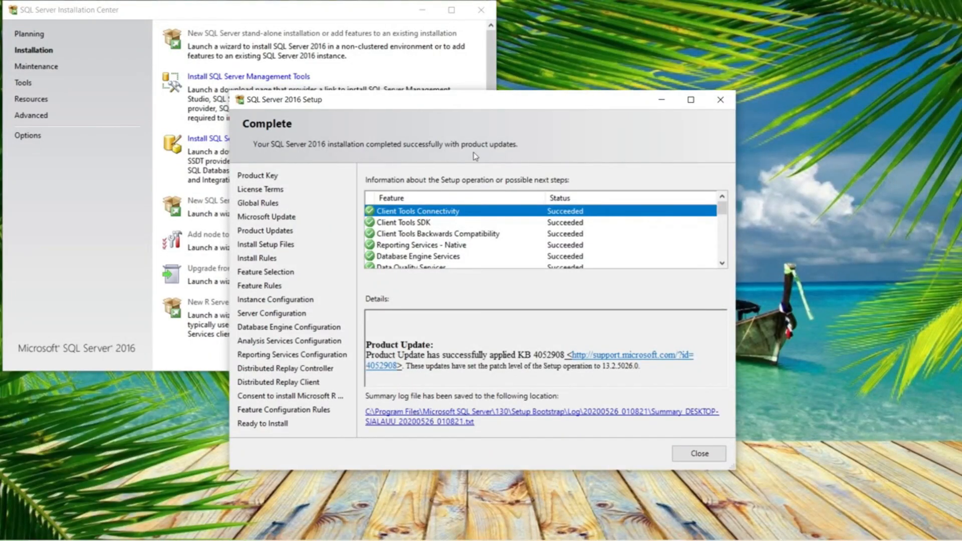
scroll(721, 251, "down", 5)
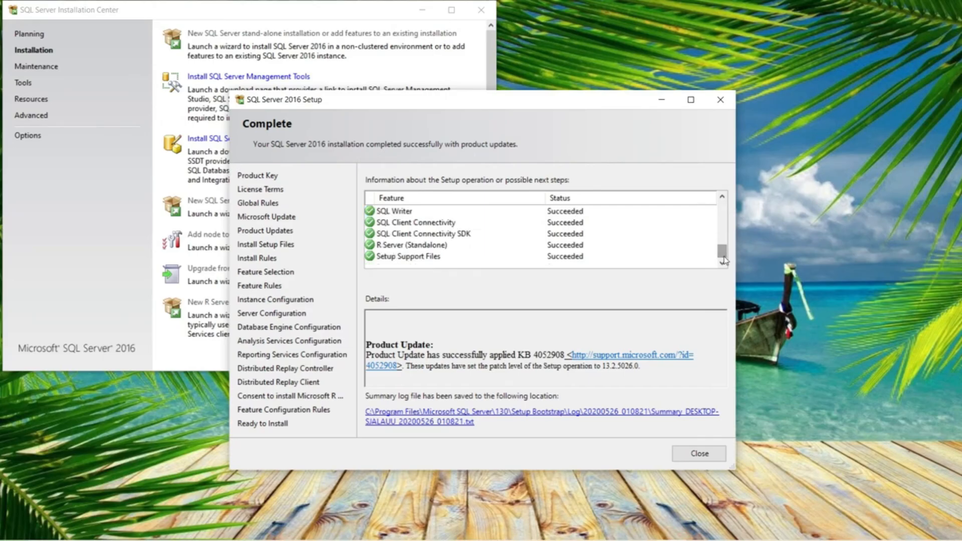
left_click(713, 453)
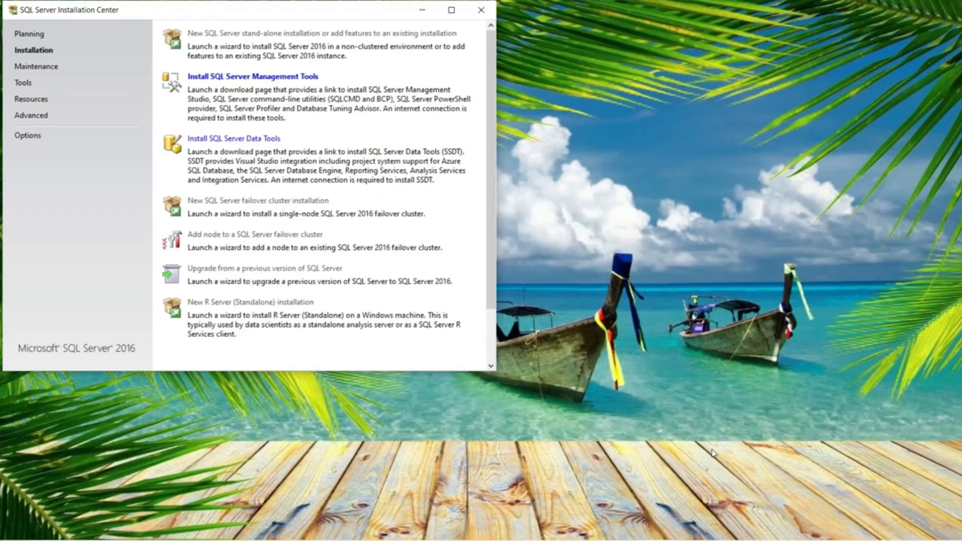
- Open the SQL Server Management Tools download page and save the SSMS installer as SSMS-Setup-ENU in Downloads
left_click(264, 81)
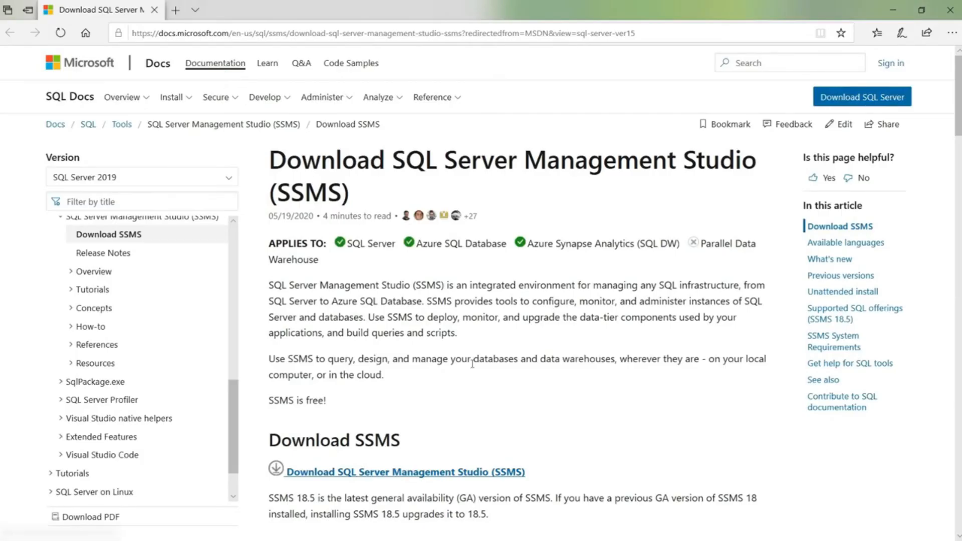
left_click(424, 473)
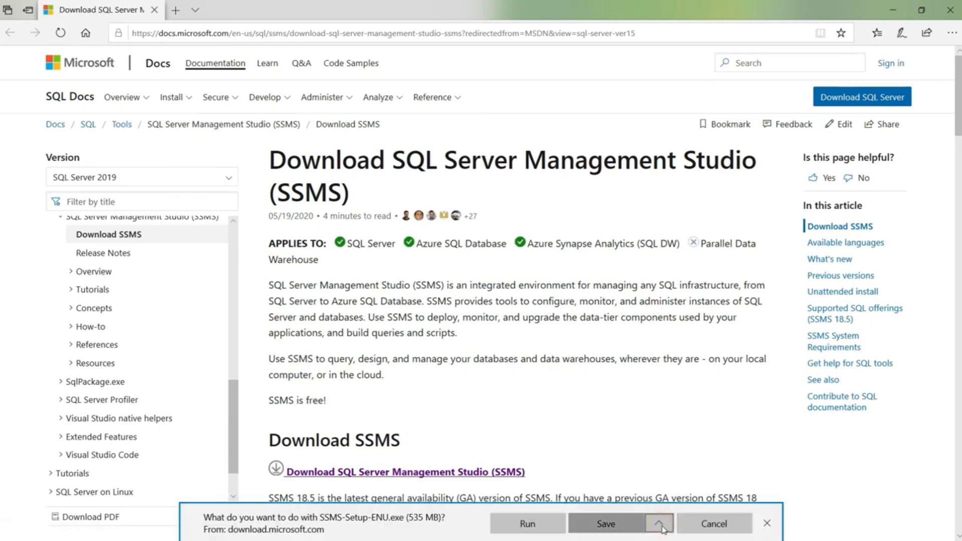
left_click(659, 523)
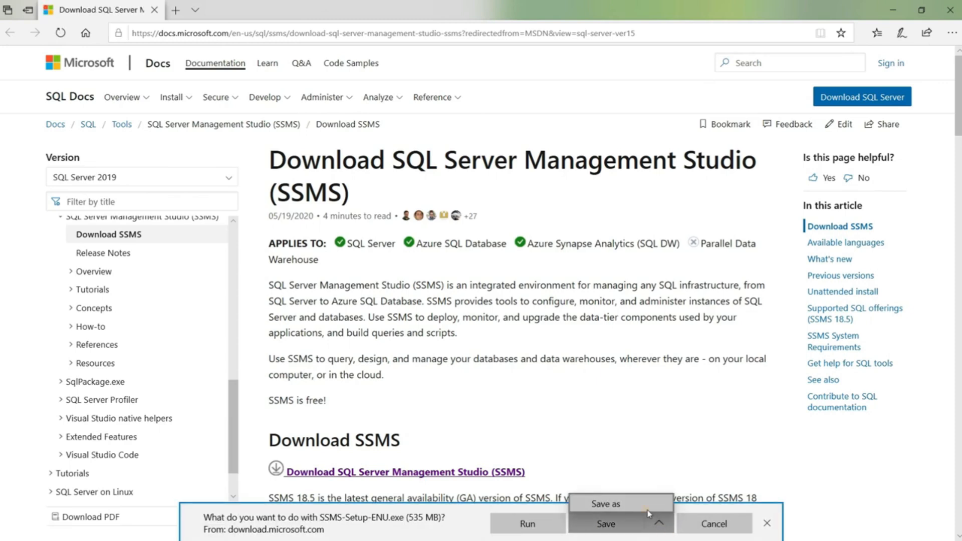
left_click(647, 510)
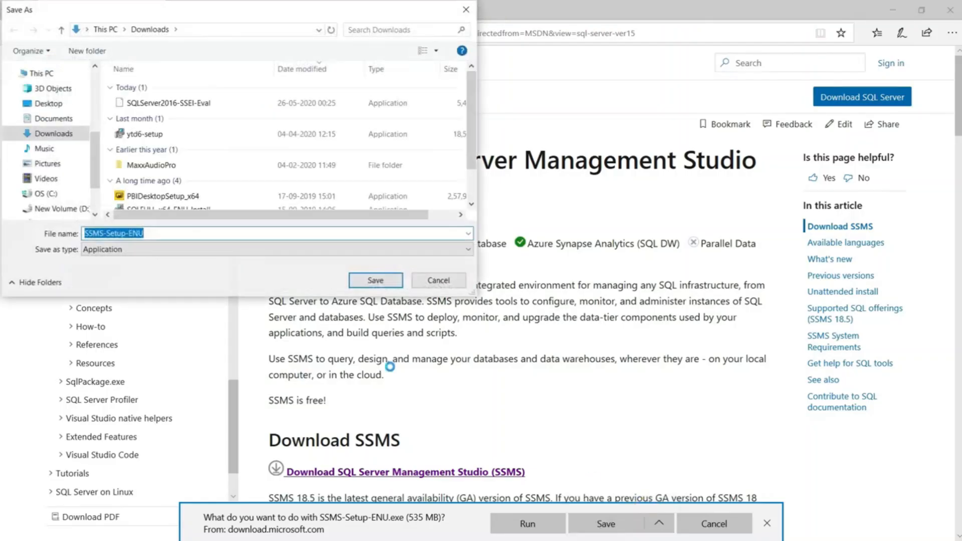
left_click(380, 281)
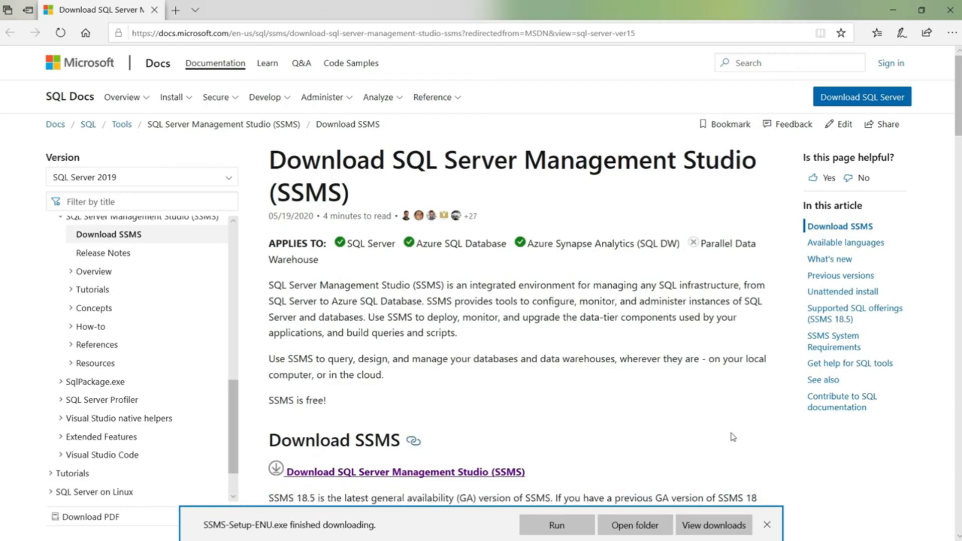
- Run the downloaded SSMS installer, install Release 18.5 to the default location, and close the completed setup
left_click(558, 530)
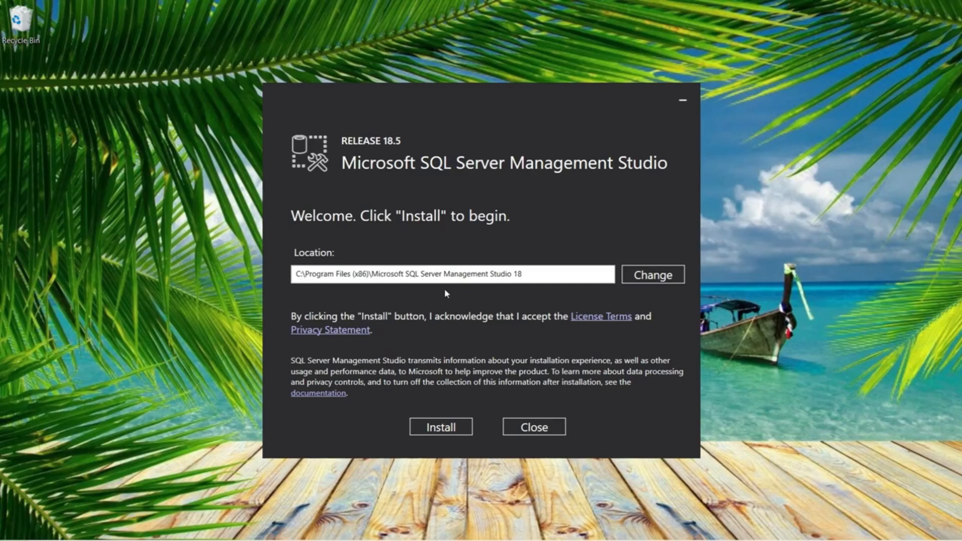
left_click(435, 428)
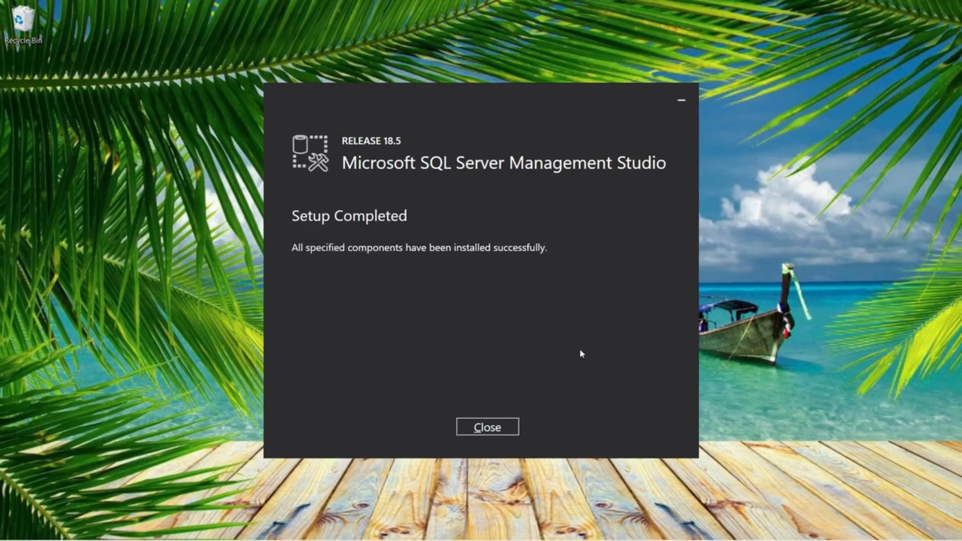
left_click(502, 431)
- Search Windows for ssms and launch Microsoft SQL Server Management Studio 18
left_click(59, 531)
type("ssms")
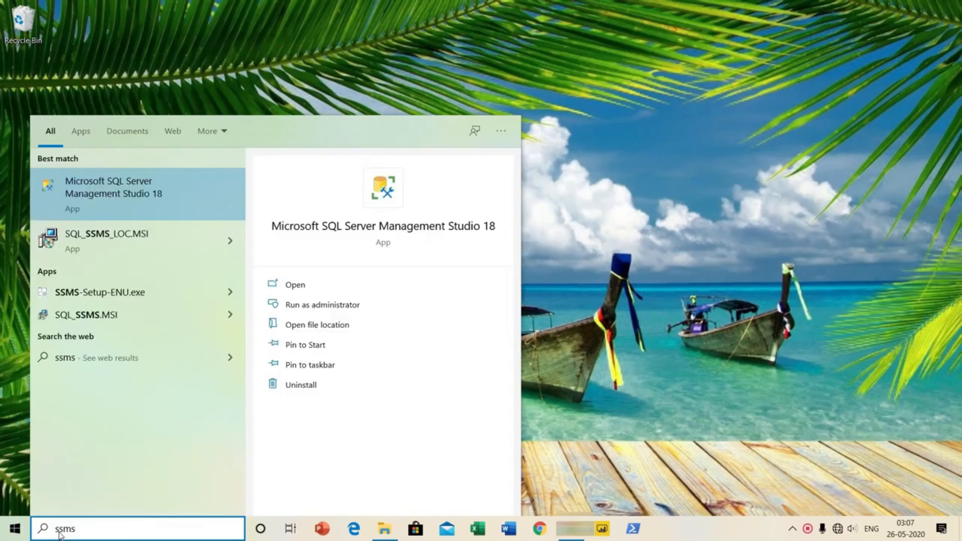
key("Return")
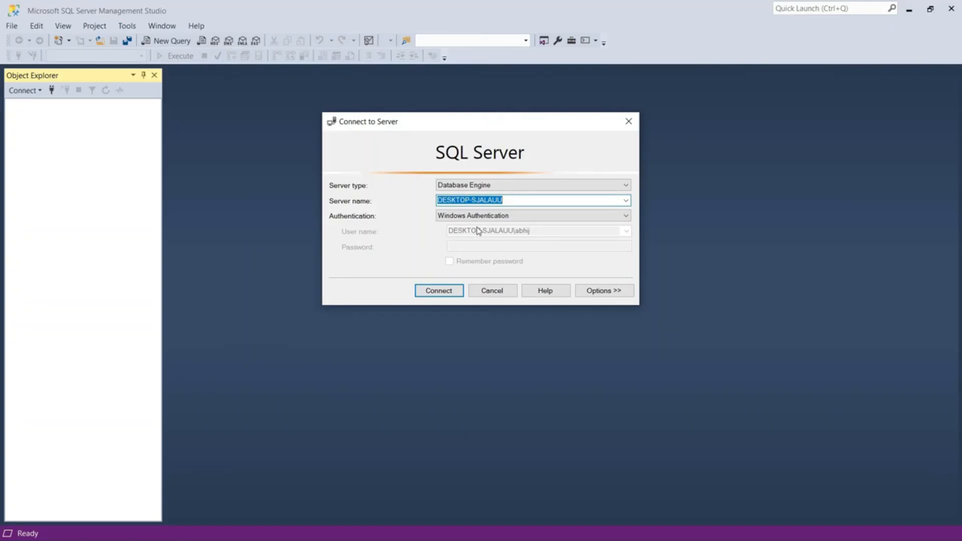
- Connect to the local Database Engine using Windows Authentication, and widen Object Explorer to fit the full server entry
left_click(521, 215)
left_click(521, 215)
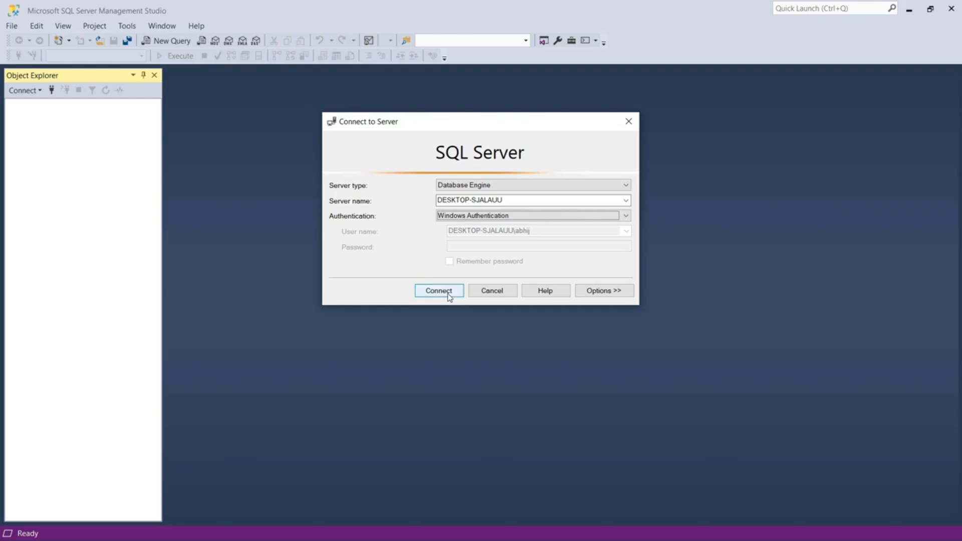
left_click(449, 295)
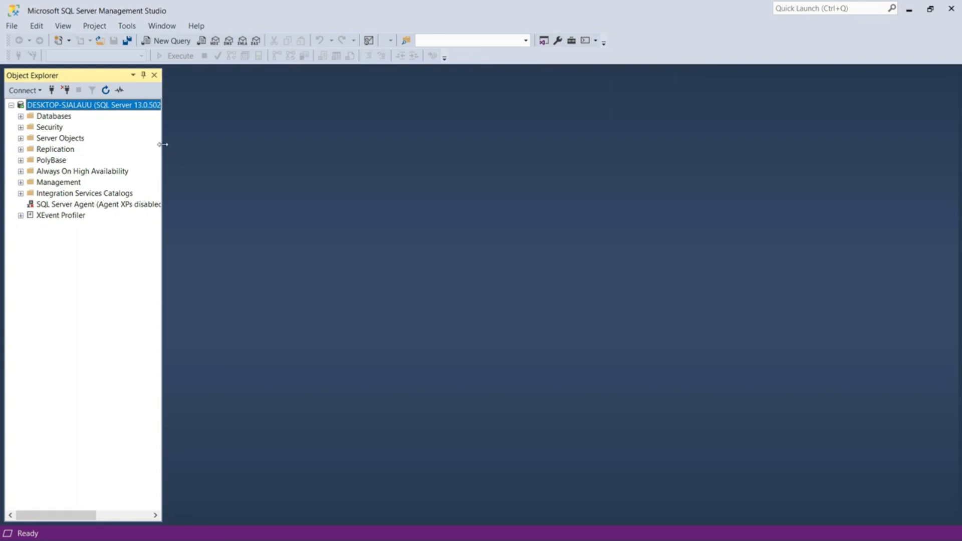
left_click_drag(162, 145, 286, 139)
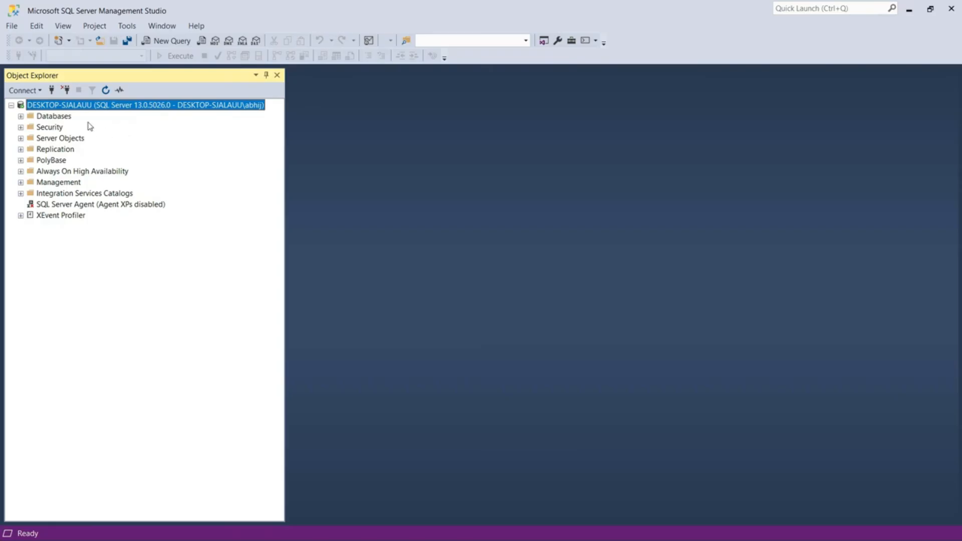
- Disconnect Object Explorer from the local server and open a new server connection dialog
left_click(67, 90)
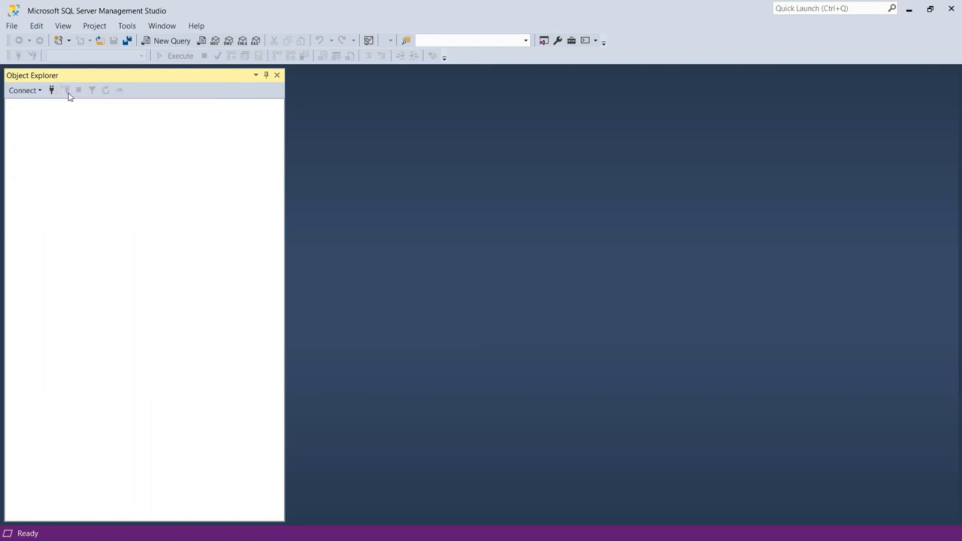
left_click(52, 90)
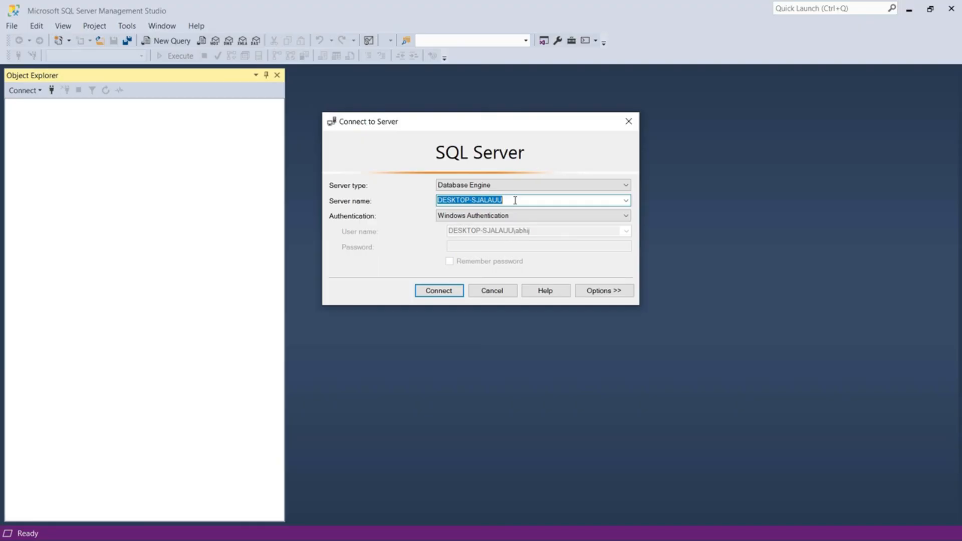
key("End")
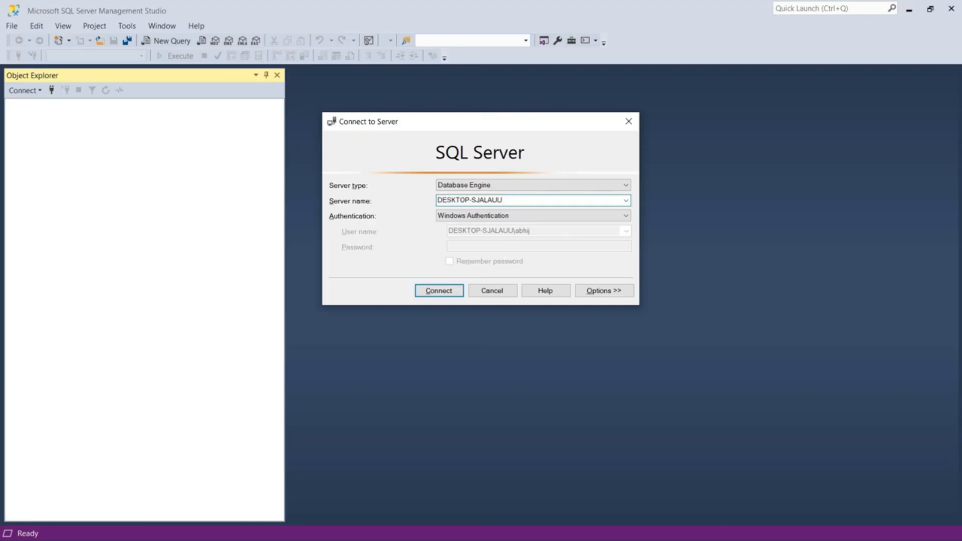
type("\\abhijeet")
key("BackSpace")
key("BackSpace")
key("BackSpace")
key("BackSpace")
key("BackSpace")
key("BackSpace")
key("BackSpace")
key("BackSpace")
- Reconnect to the default local Database Engine instance with Windows Authentication and expand its Databases folder
left_click(437, 297)
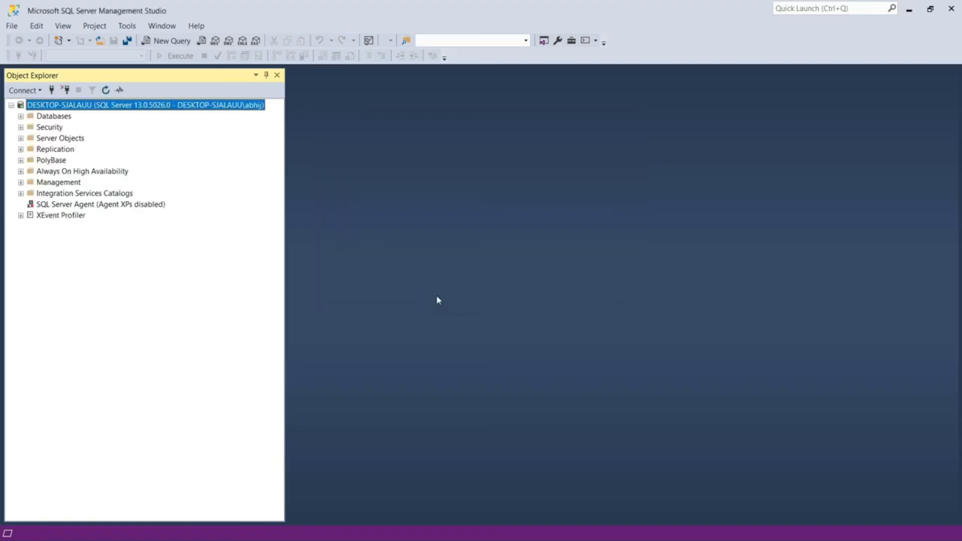
left_click(20, 117)
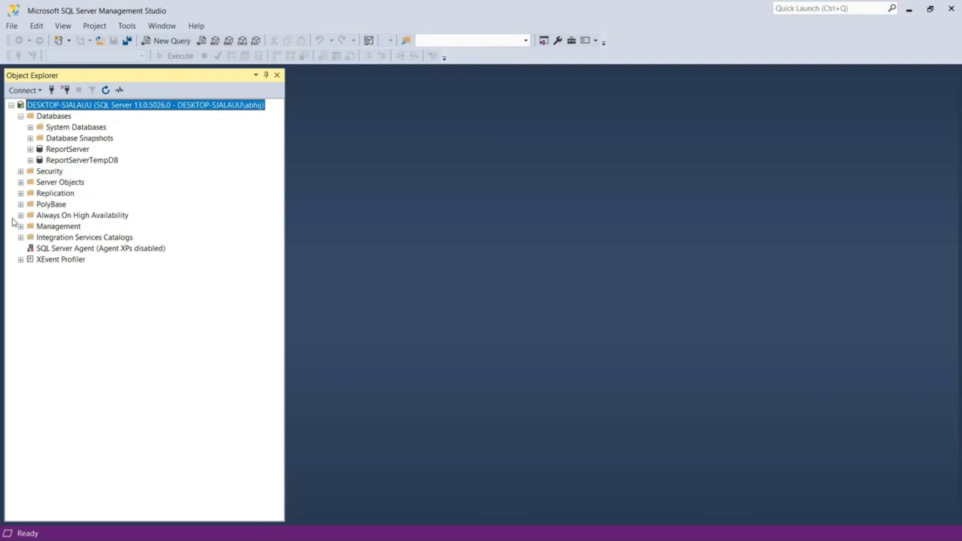
- Open SQL Server 2016 Configuration Manager, review the state of the SQL Server services, and close it
key("super")
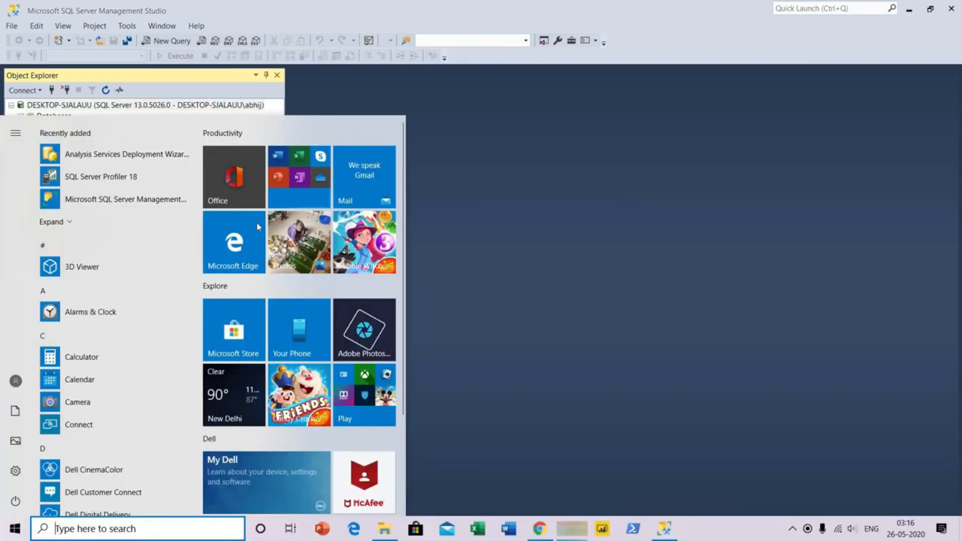
type("sql")
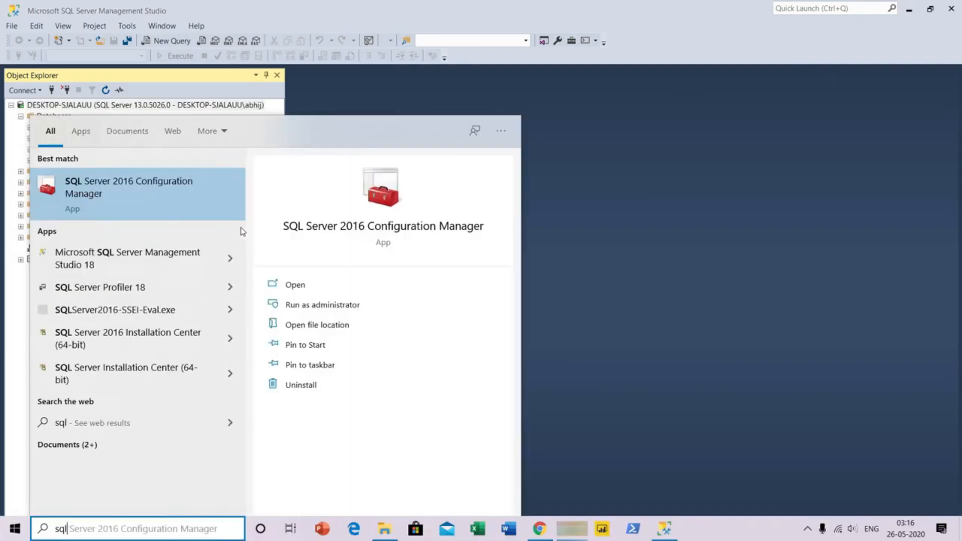
left_click(146, 190)
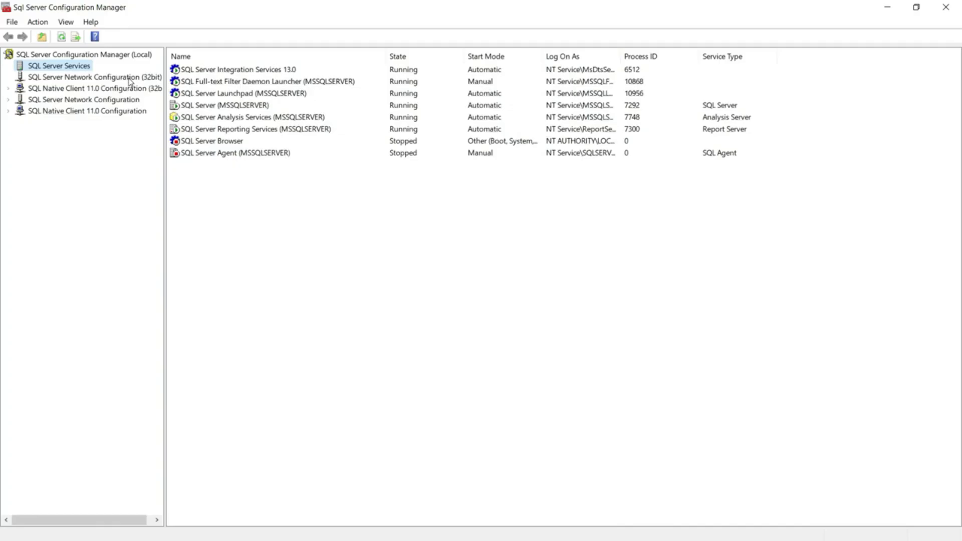
left_click(947, 12)
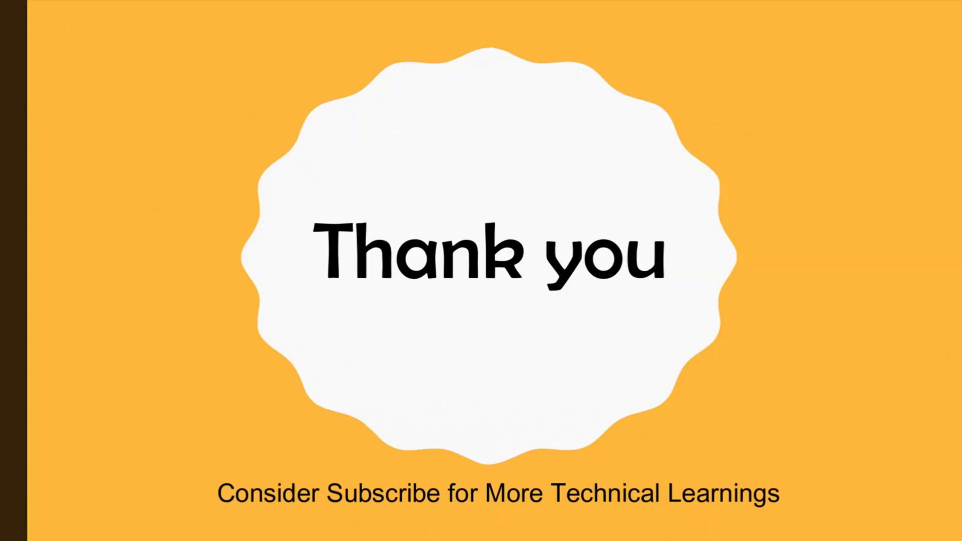